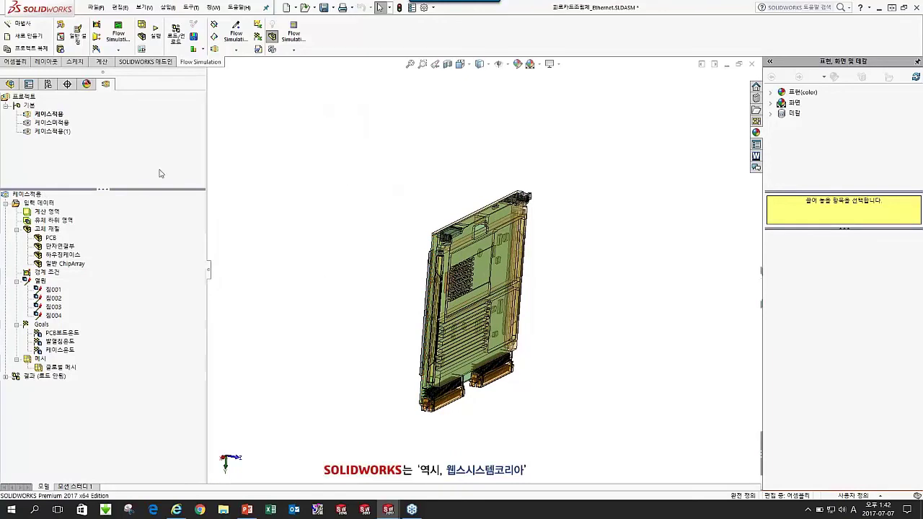
Step: Set the Flow Simulation model transparency value to 0.00 and turn off the assembly's transparent display
left_click(272, 49)
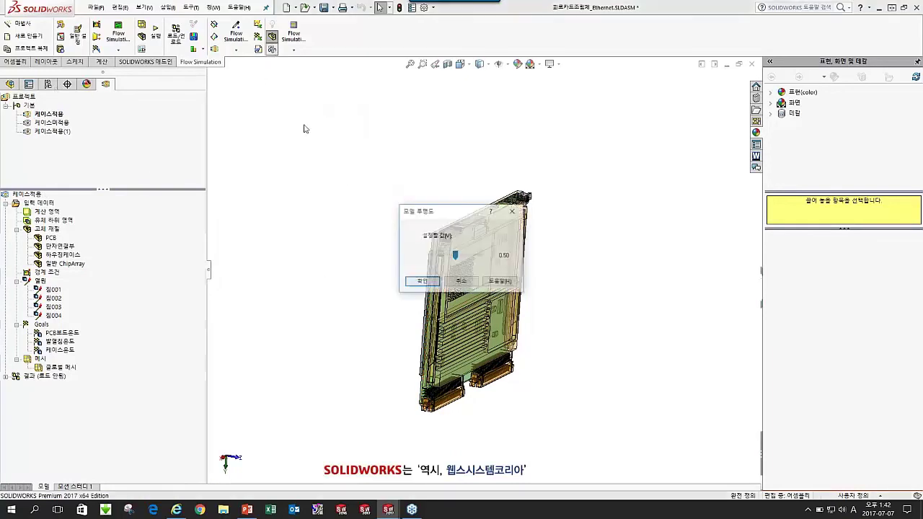
left_click_drag(456, 255, 396, 258)
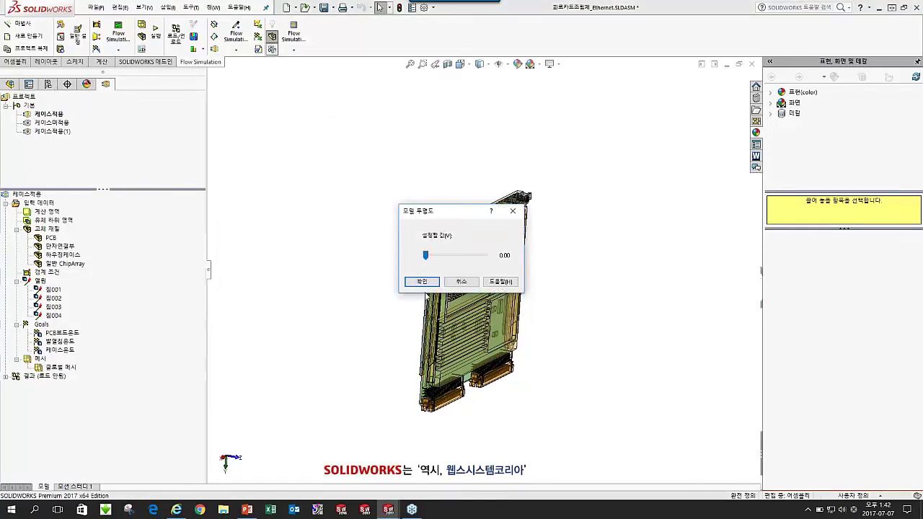
left_click(423, 282)
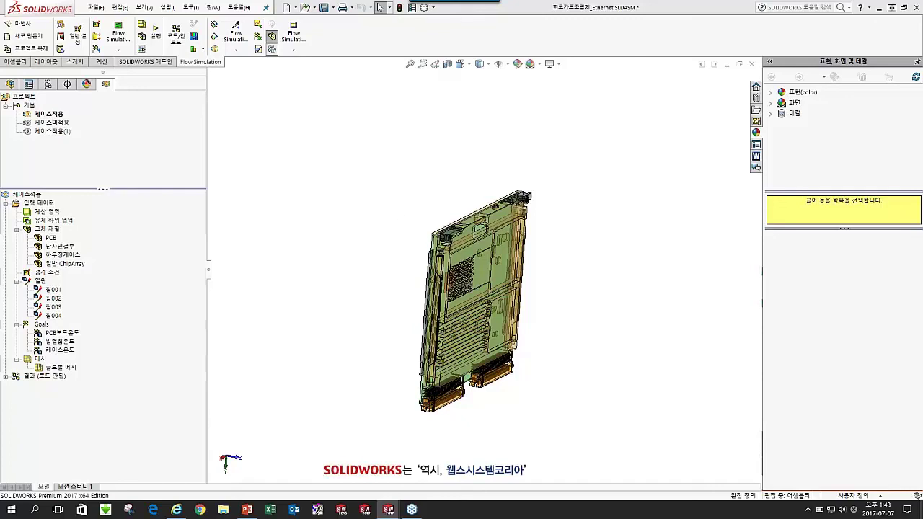
left_click(272, 49)
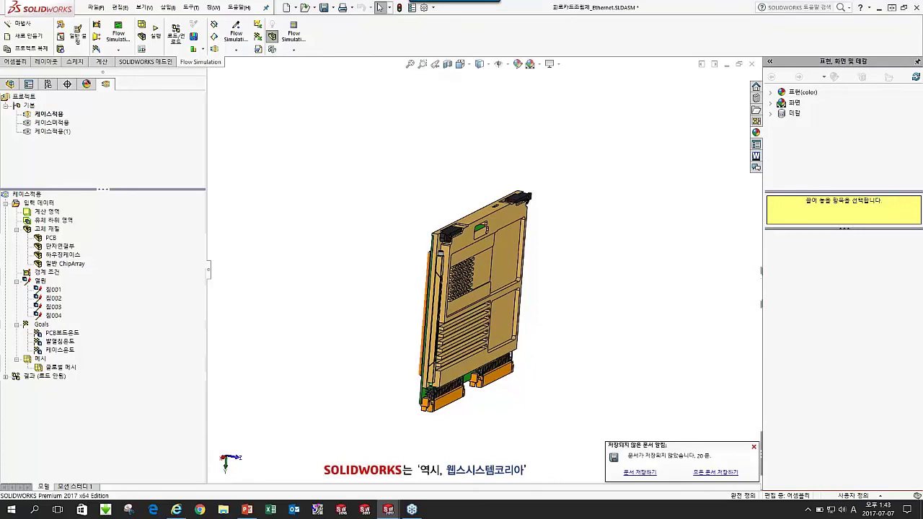
Step: Show the assembly's component tree and select the upper face of the 03.Front_Bracket housing
scroll(521, 296, "down", 2)
middle_click_drag(470, 314, 430, 238)
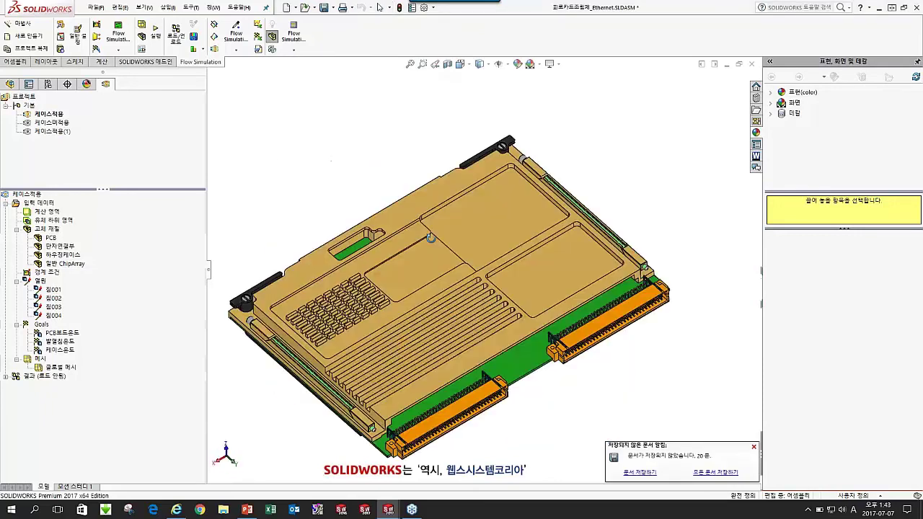
left_click(10, 85)
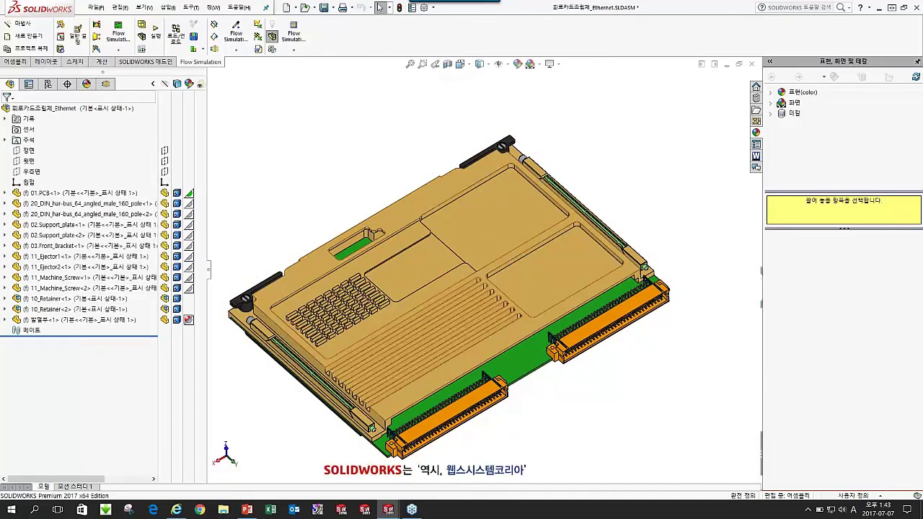
scroll(380, 293, "down", 3)
middle_click_drag(380, 293, 398, 333)
left_click(400, 310)
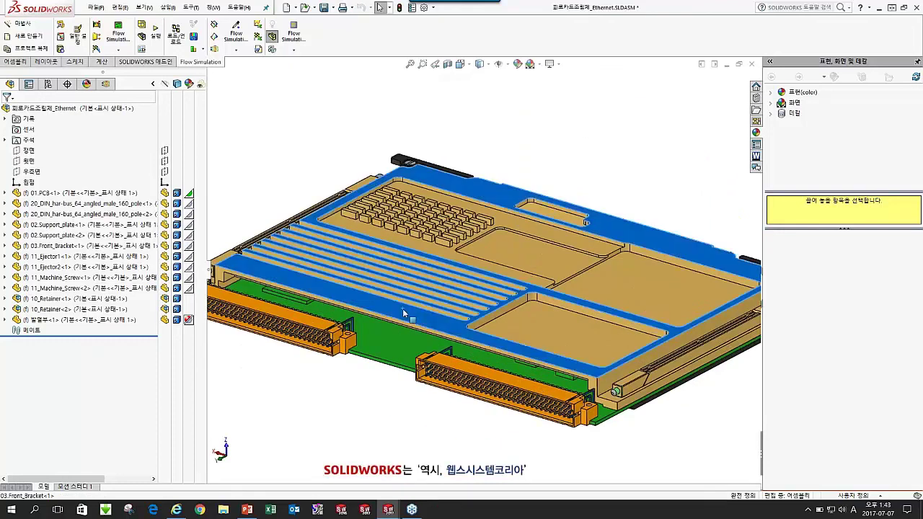
Step: Examine the front bracket housing, its recesses and fins, the side retainers and the ejectors from several angles, ending with nothing selected
scroll(655, 324, "down", 3)
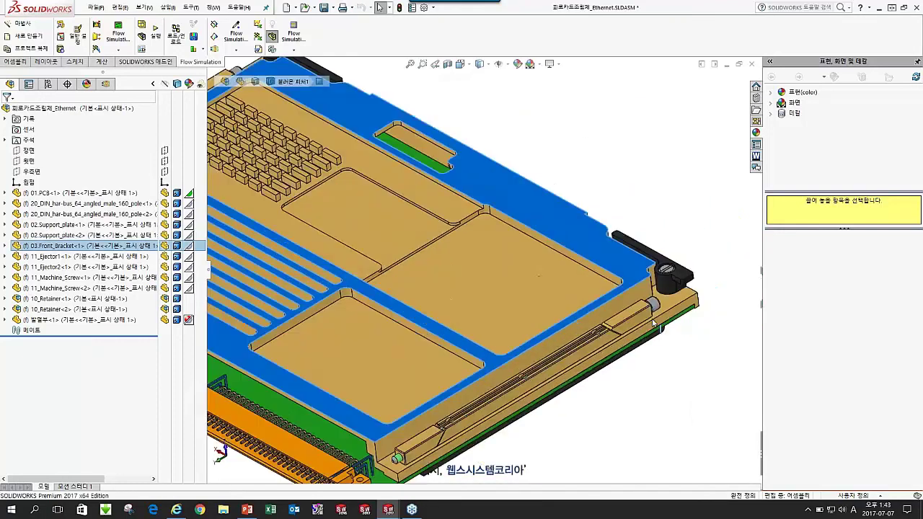
middle_click_drag(655, 325, 611, 272)
scroll(612, 273, "up", 6)
scroll(641, 199, "down", 6)
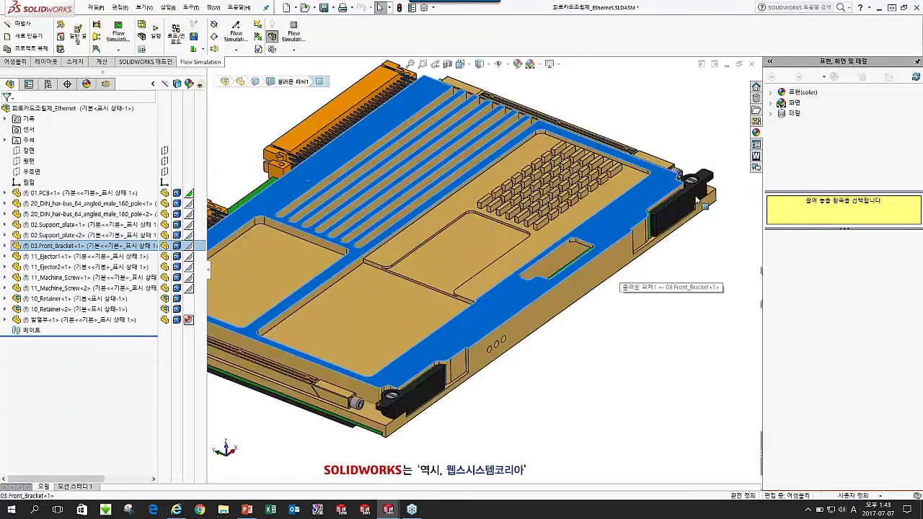
middle_click_drag(642, 206, 607, 238)
scroll(496, 280, "up", 5)
scroll(334, 292, "down", 3)
scroll(335, 293, "down", 1)
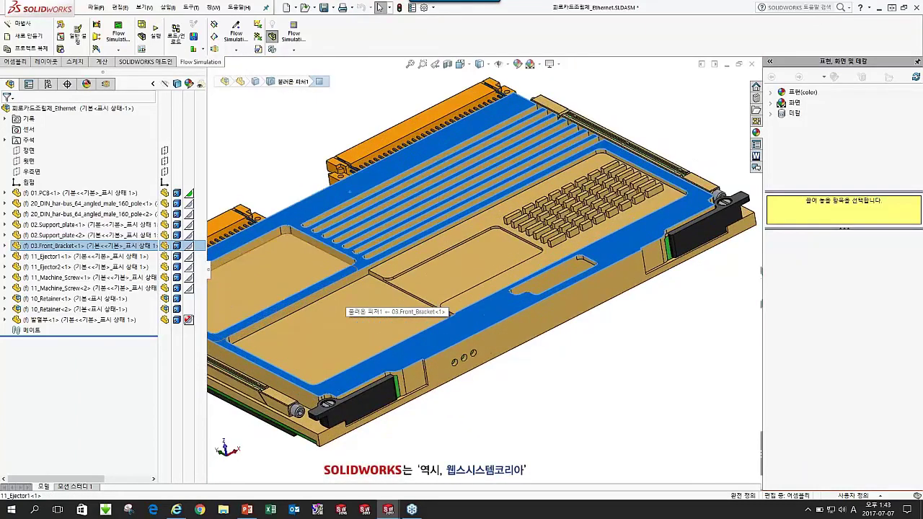
scroll(438, 267, "up", 3)
scroll(306, 303, "down", 3)
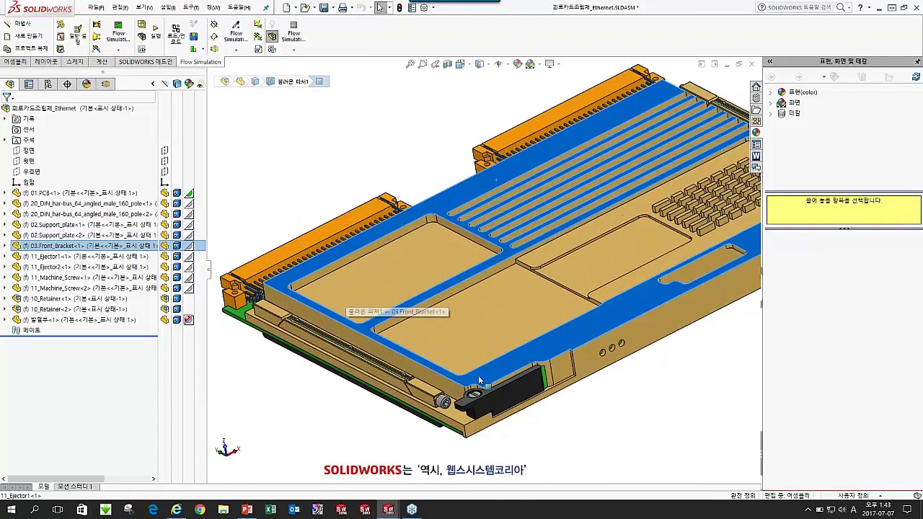
middle_click_drag(284, 327, 378, 310)
scroll(584, 346, "down", 2)
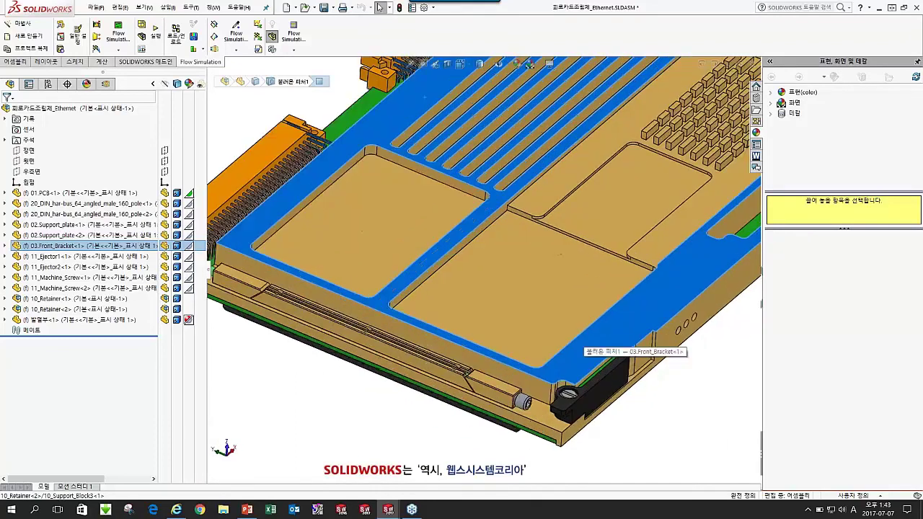
scroll(425, 331, "up", 2)
middle_click_drag(669, 252, 655, 229)
scroll(700, 180, "down", 4)
scroll(654, 229, "up", 2)
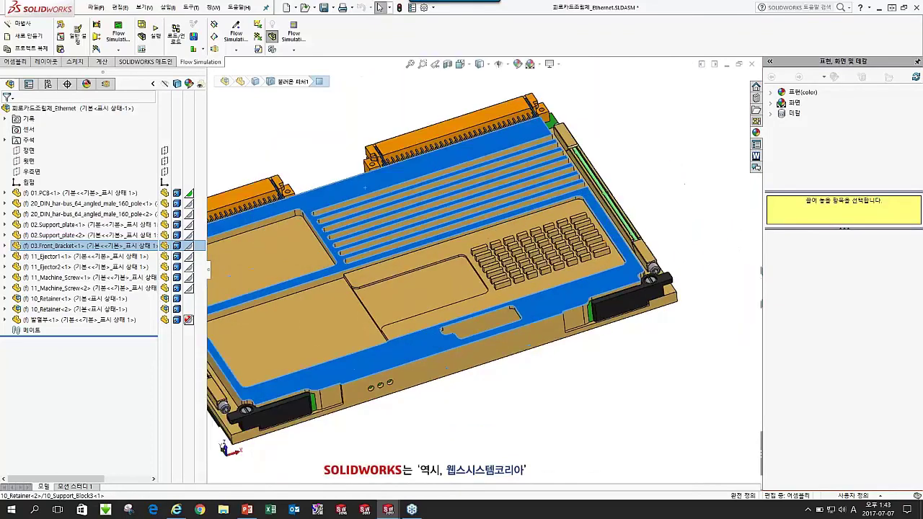
key("f")
middle_click_drag(314, 251, 410, 374)
scroll(409, 353, "down", 2)
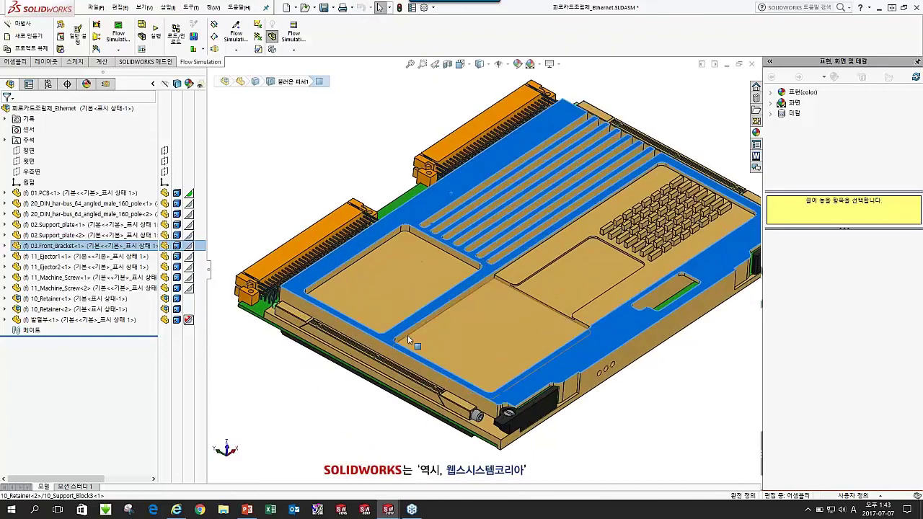
scroll(409, 339, "up", 2)
scroll(569, 270, "down", 2)
middle_click_drag(572, 273, 570, 281)
scroll(569, 280, "up", 3)
left_click(426, 168)
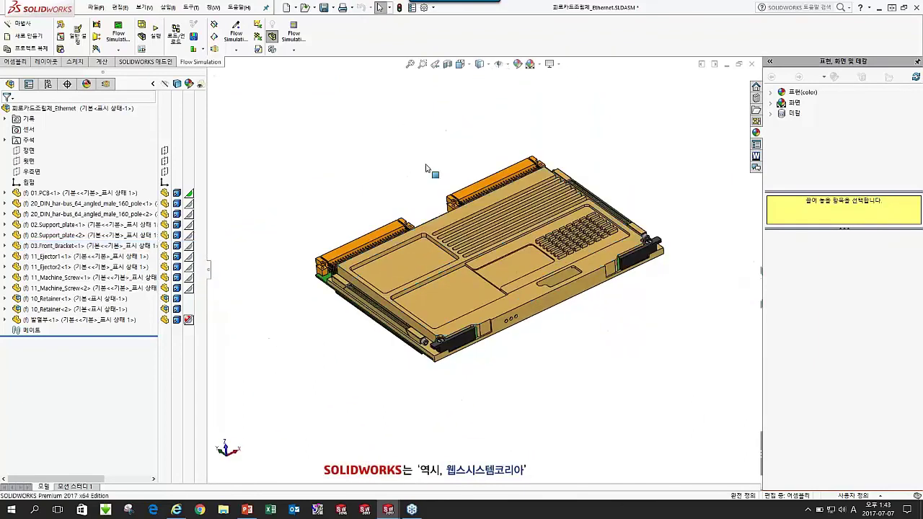
Step: Open the general settings of the 케이스적용 flow project and review the analysis type, solid heat conduction, radiation and gravity components
left_click(106, 84)
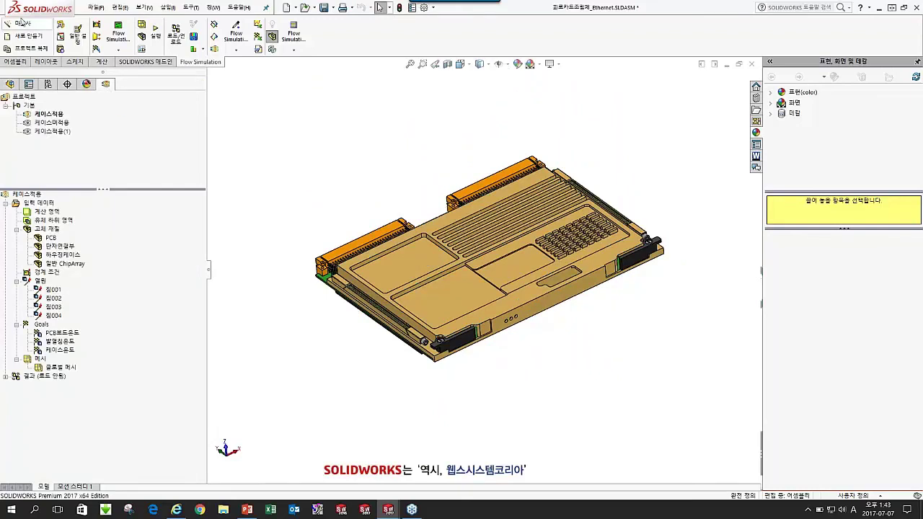
right_click(38, 204)
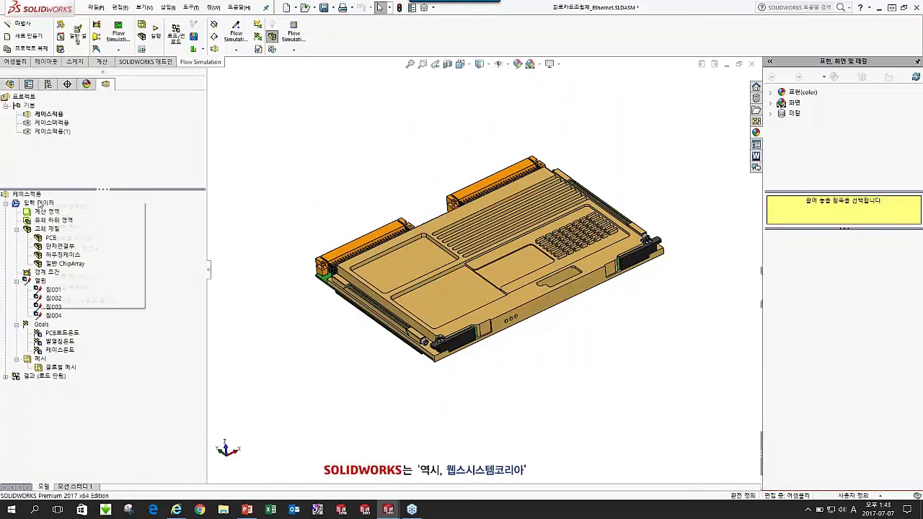
left_click(75, 204)
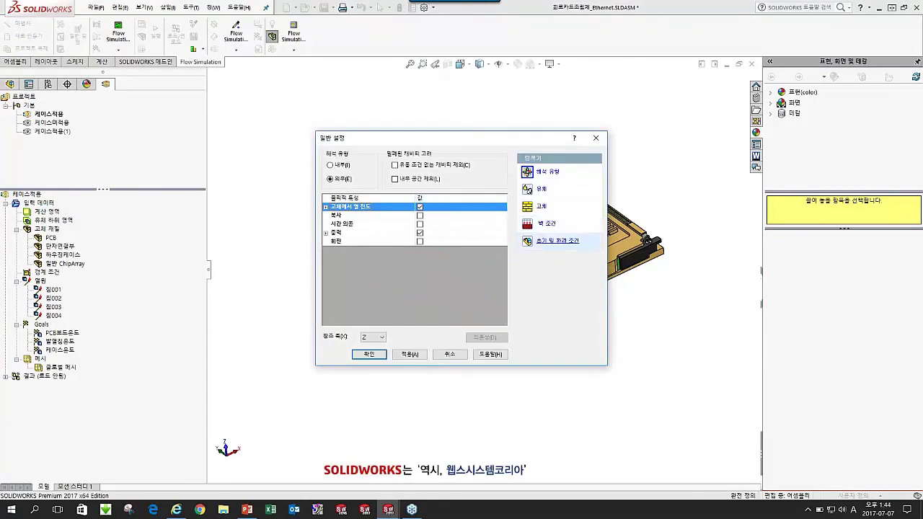
left_click(325, 207)
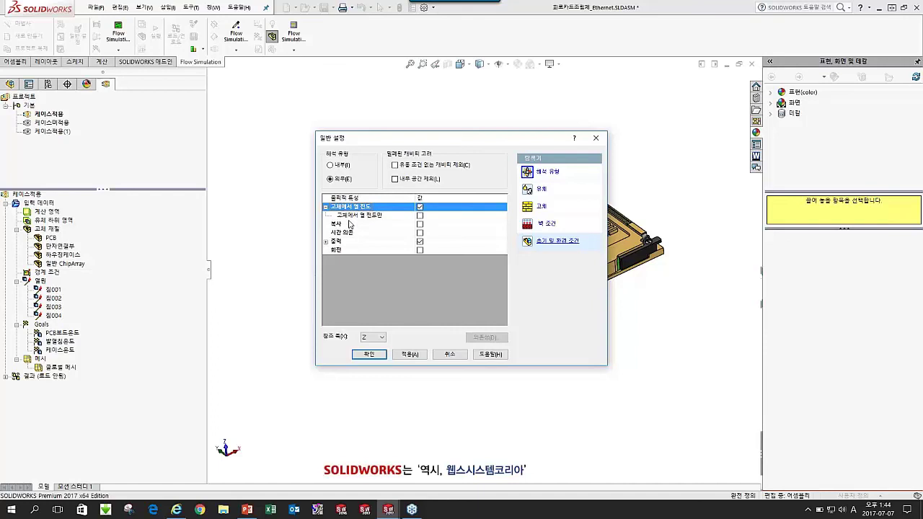
left_click(421, 225)
left_click(420, 225)
left_click(326, 241)
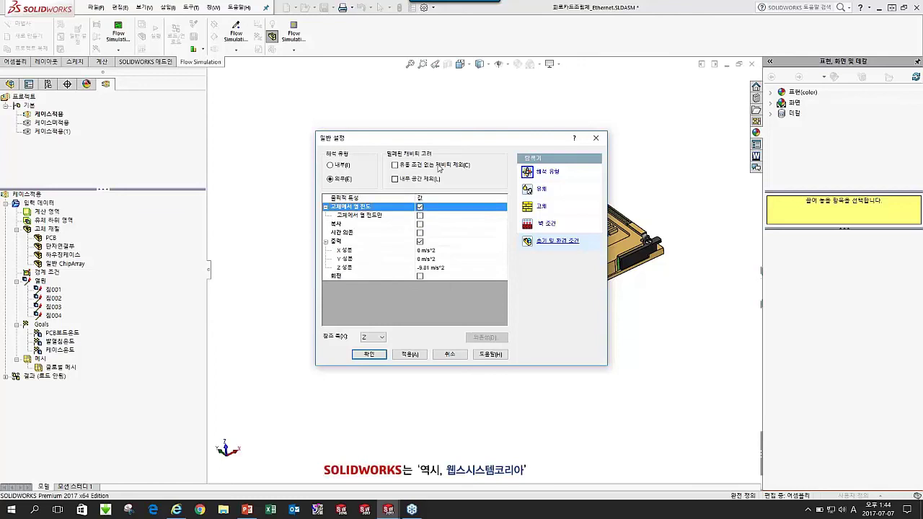
left_click_drag(455, 137, 557, 138)
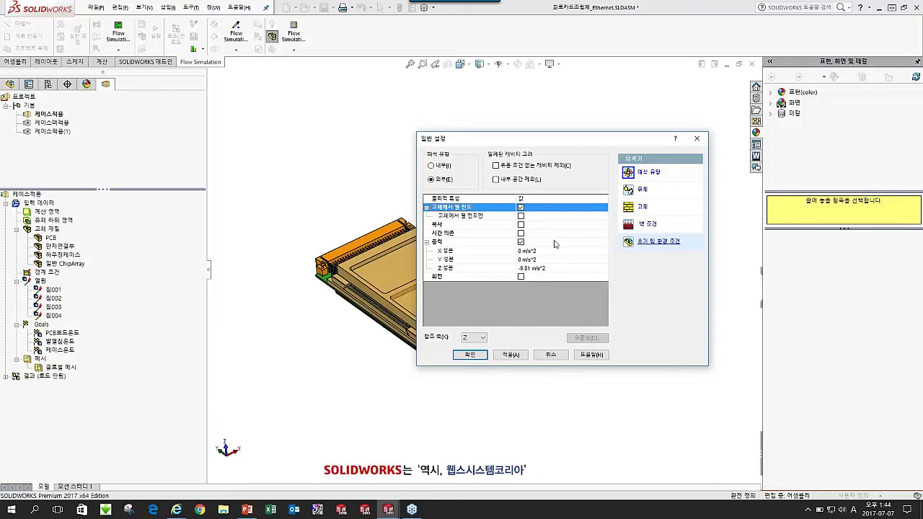
Step: Review the project's fluid, default solid, wall and initial/ambient conditions, leaving the general settings without applying changes
left_click(644, 191)
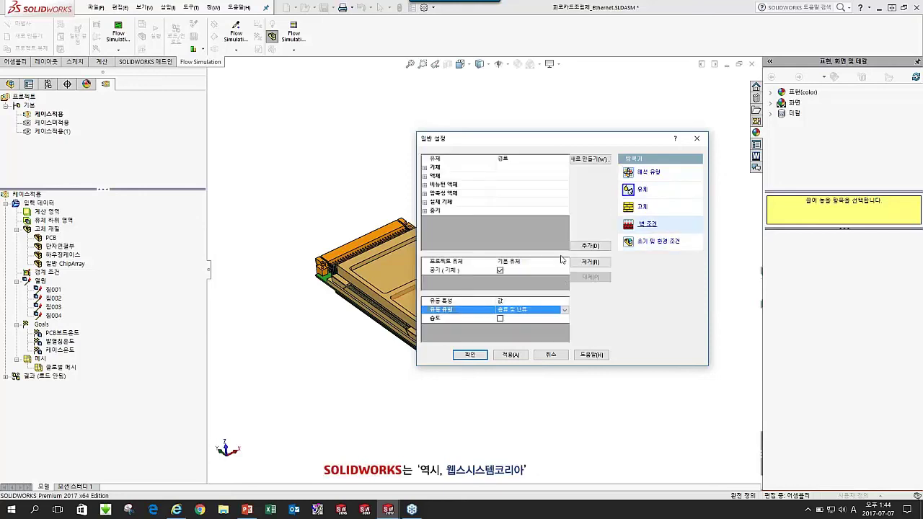
left_click(637, 209)
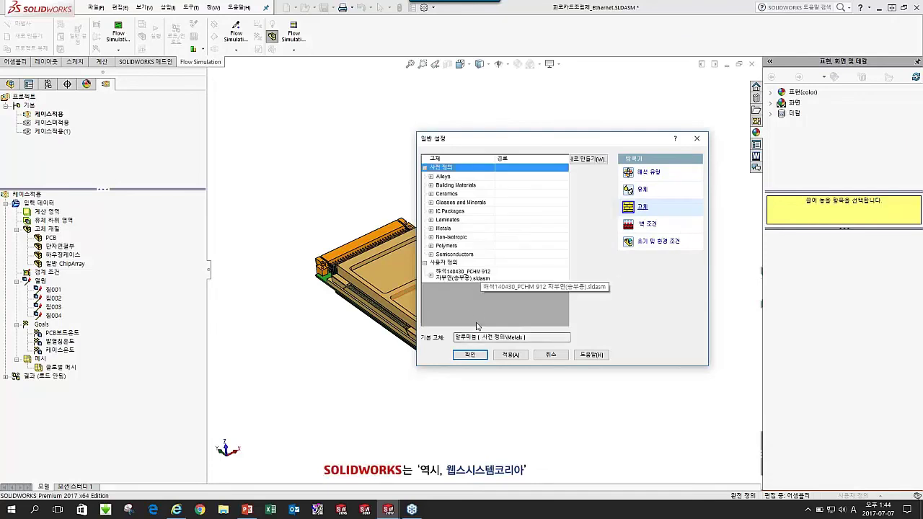
left_click(648, 225)
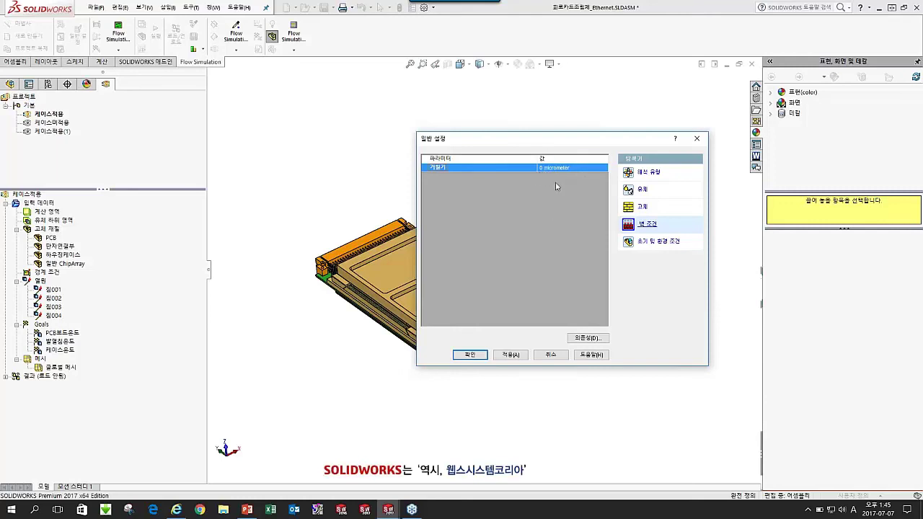
left_click(649, 243)
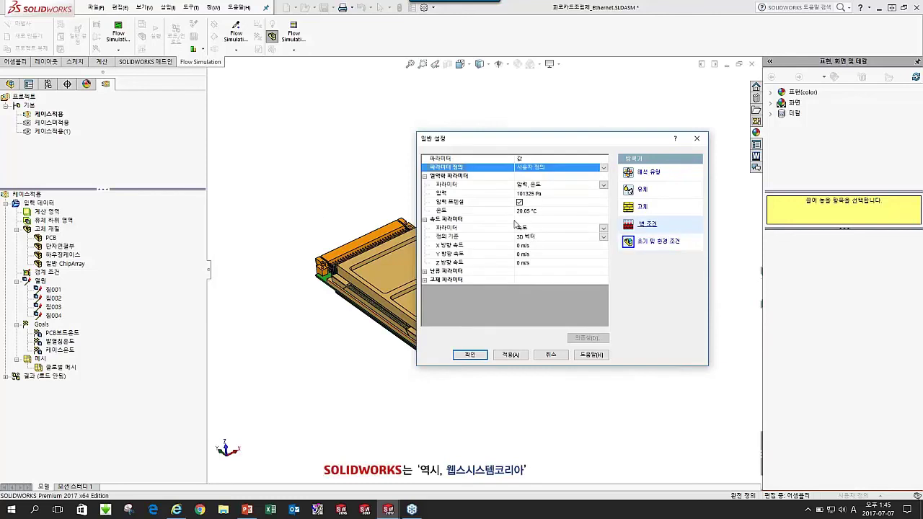
left_click(549, 356)
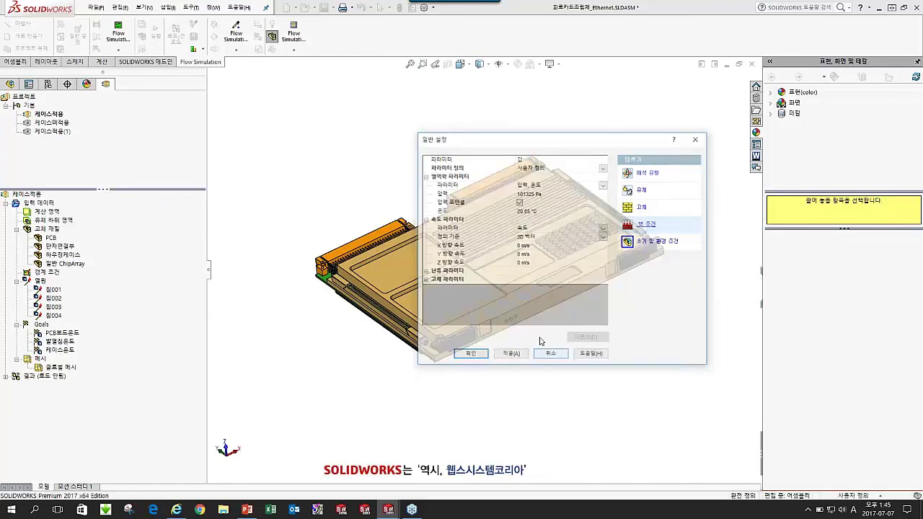
Step: Check which bodies each solid material covers and review the PCB material definition
left_click(50, 238)
left_click(59, 246)
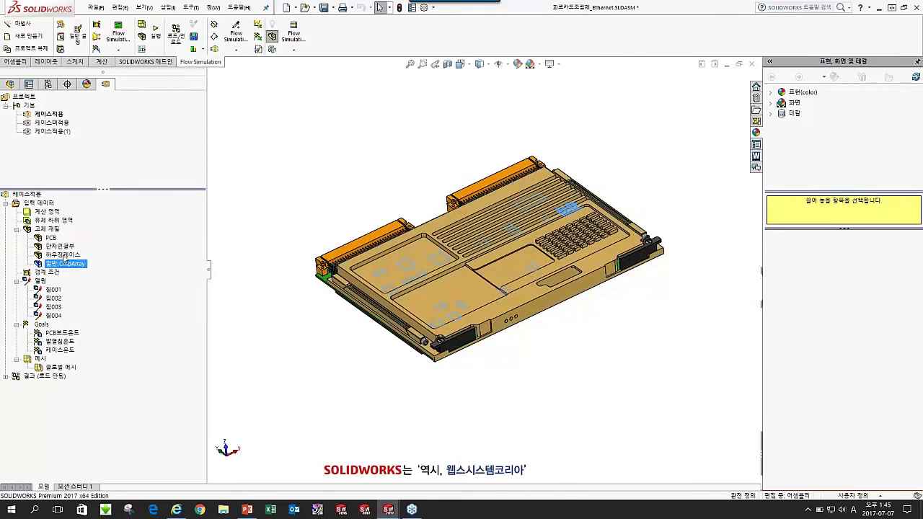
left_click(65, 263)
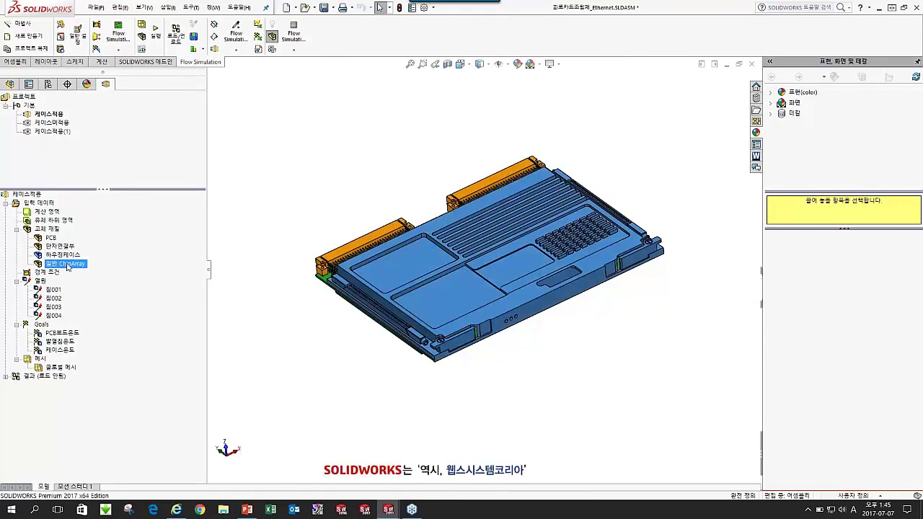
left_click(50, 237)
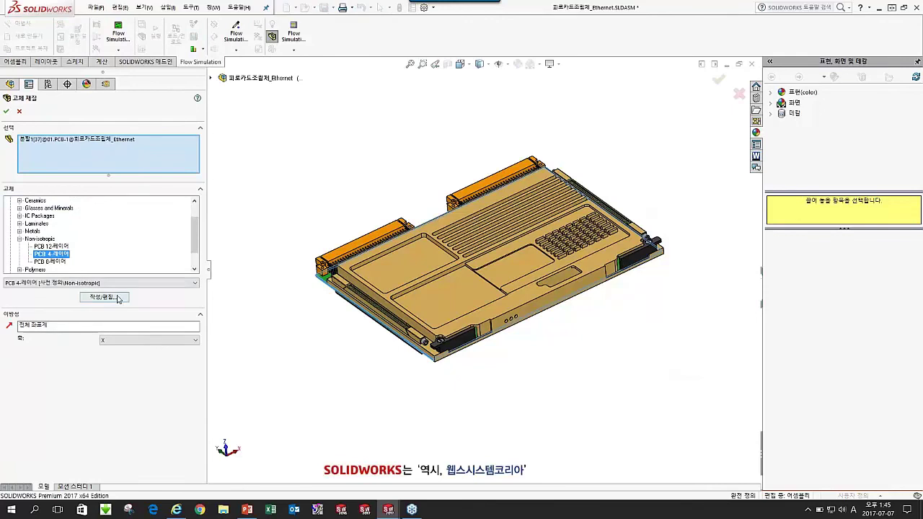
left_click(7, 111)
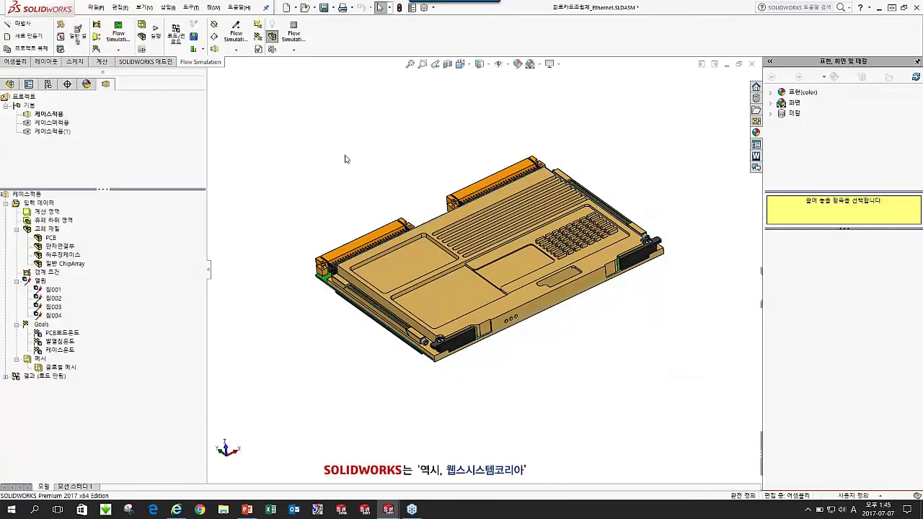
Step: Inspect the connector material's properties and thermal conductivity table in the engineering database, closing the database without saving
right_click(58, 246)
left_click(98, 252)
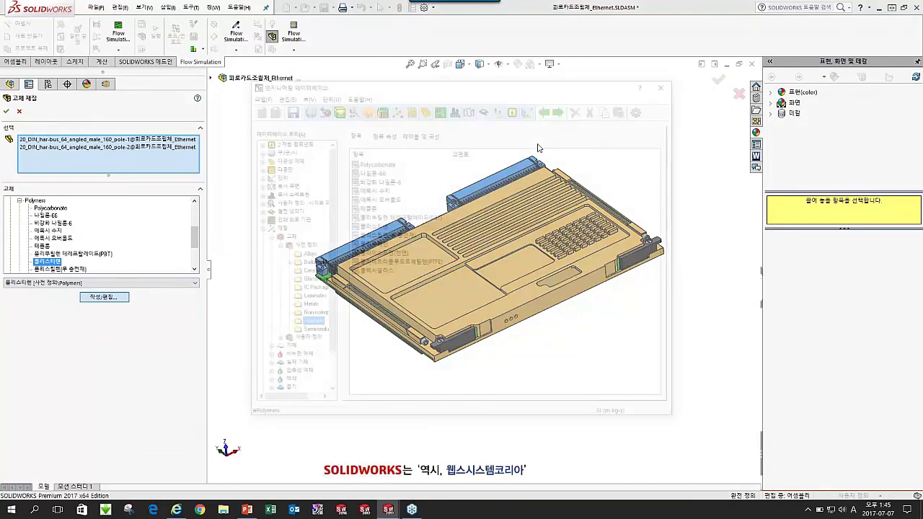
left_click(388, 137)
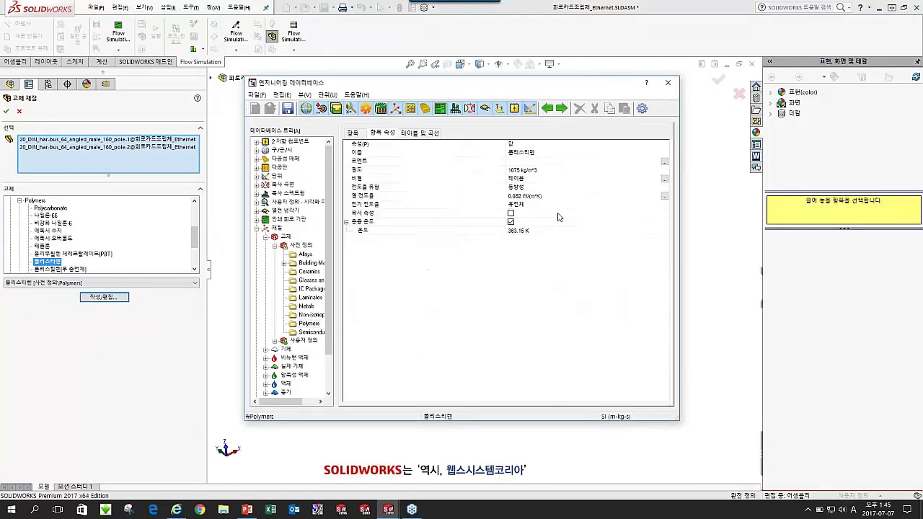
left_click(664, 196)
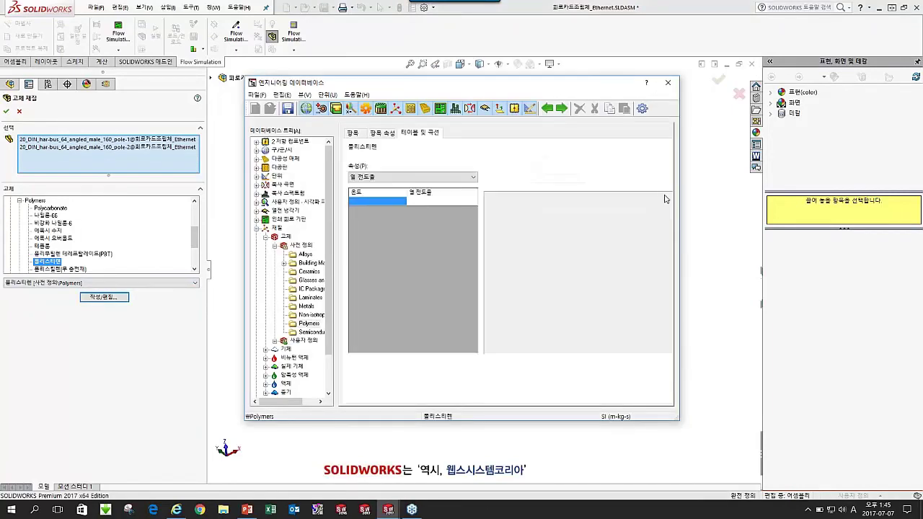
left_click(669, 83)
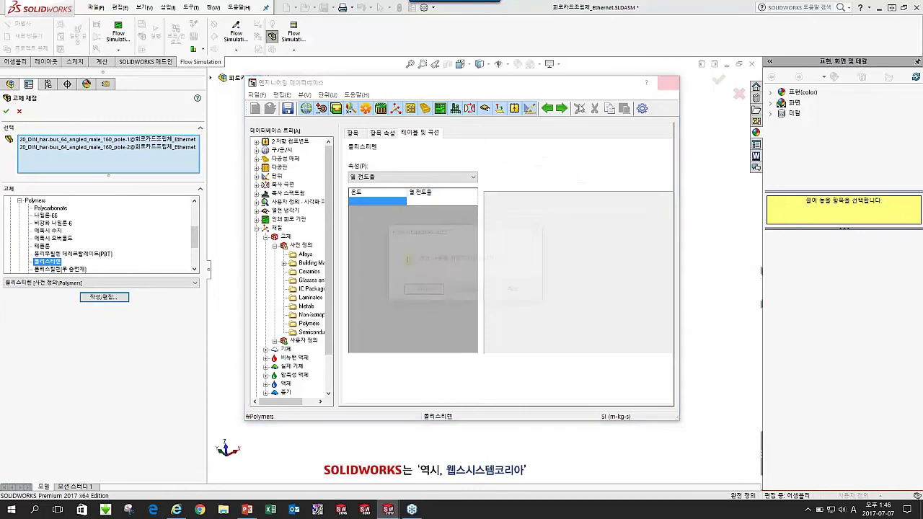
left_click(467, 289)
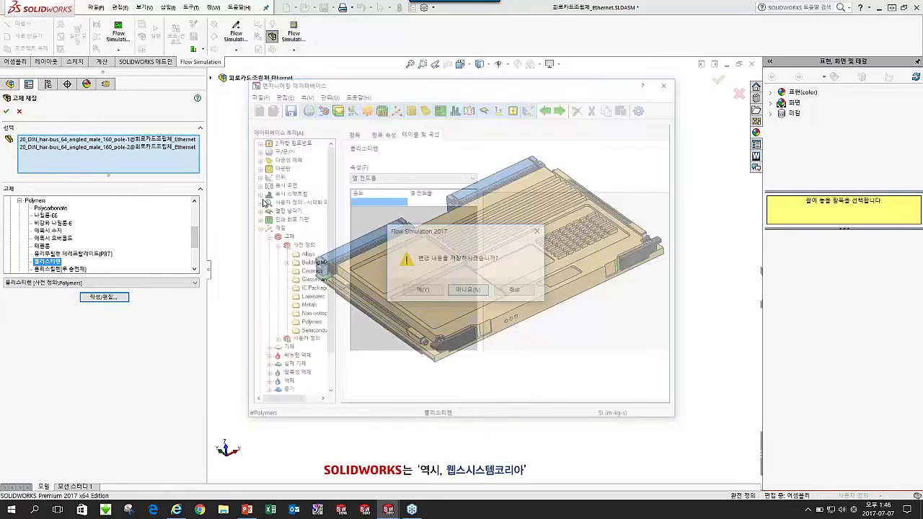
Step: Open the 일반 ChipArray solid material's definition and inspect its item properties and thermal conductivity table in the engineering database
left_click(72, 264)
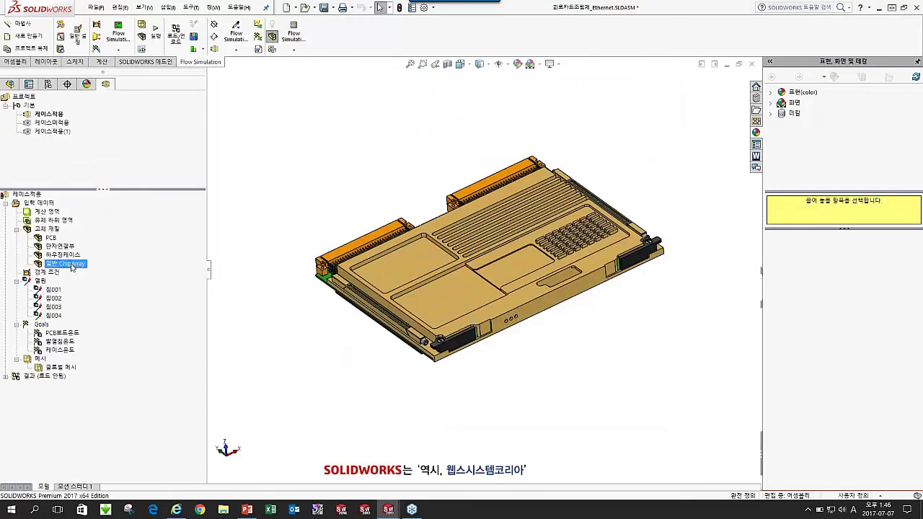
right_click(72, 264)
left_click(101, 270)
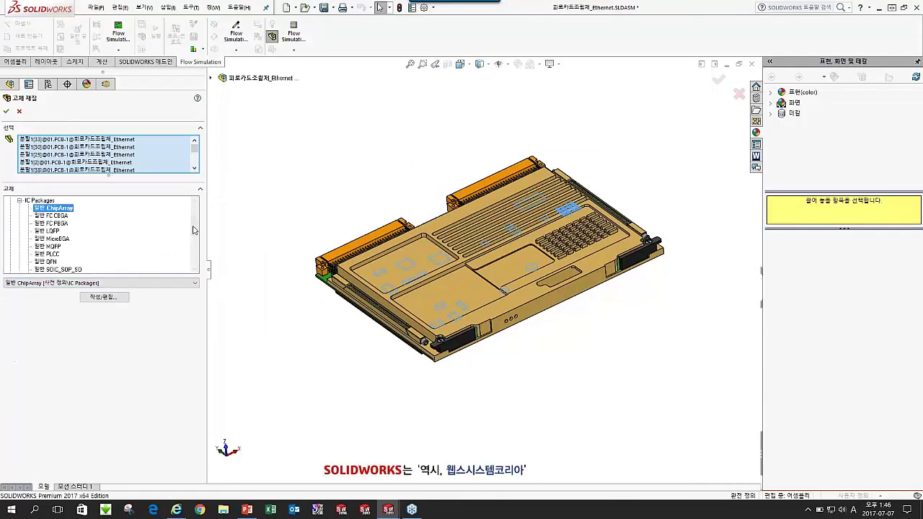
left_click(104, 296)
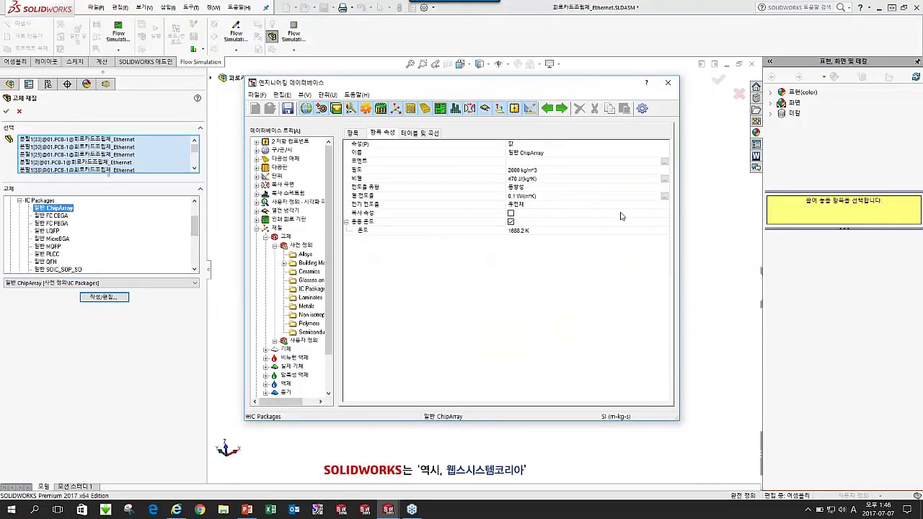
left_click(664, 195)
left_click(432, 178)
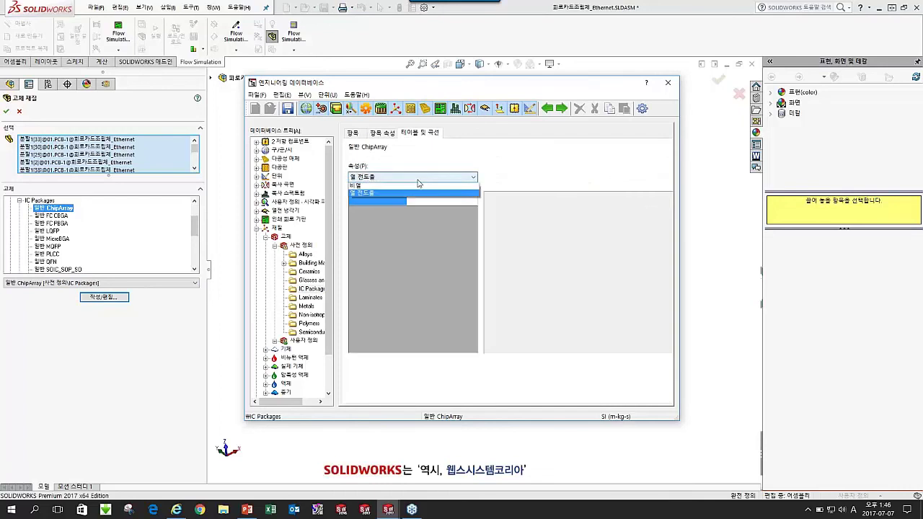
left_click(403, 194)
left_click(400, 178)
left_click(395, 191)
left_click(382, 133)
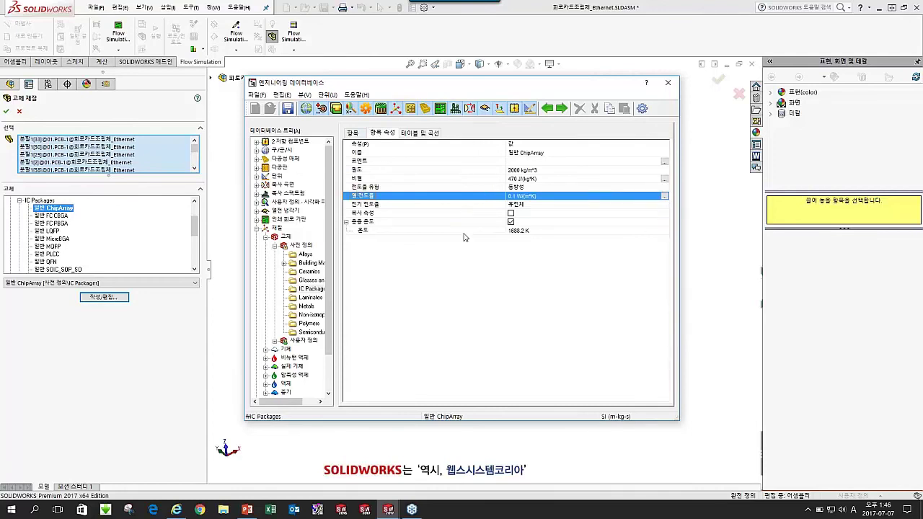
Step: Look through the predefined IC Packages materials, close the database without saving and accept the 일반 ChipArray definition
left_click(353, 134)
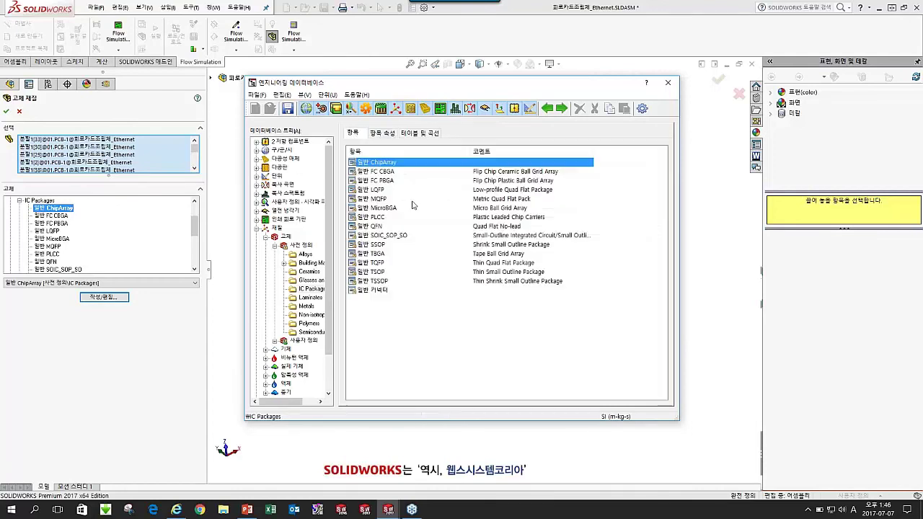
left_click(383, 172)
left_click(382, 181)
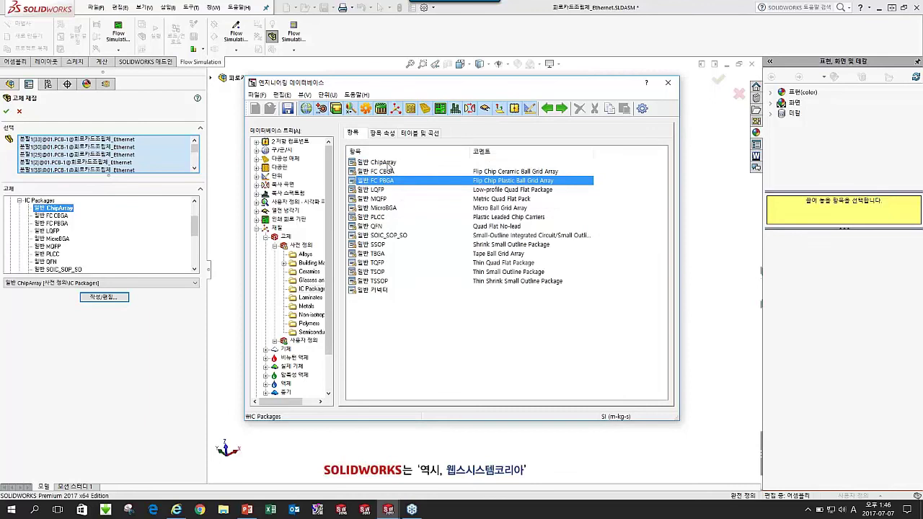
left_click(386, 163)
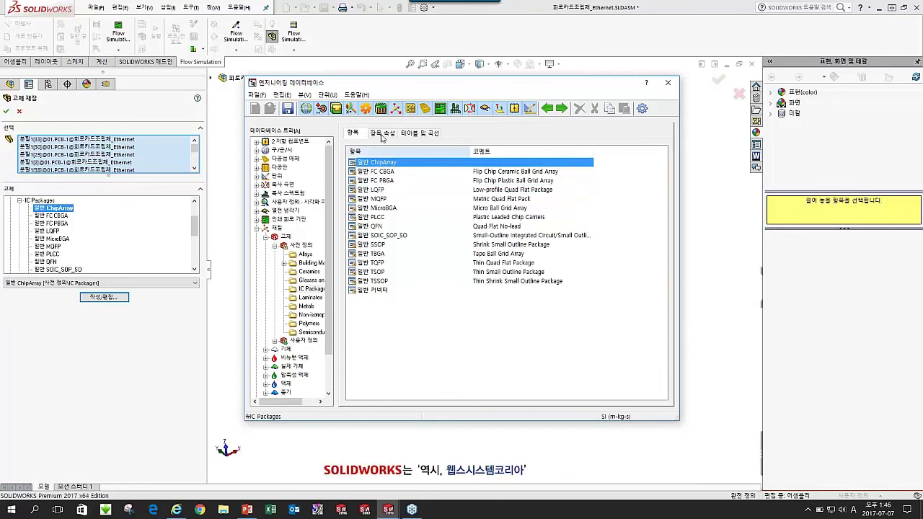
left_click(668, 82)
left_click(459, 287)
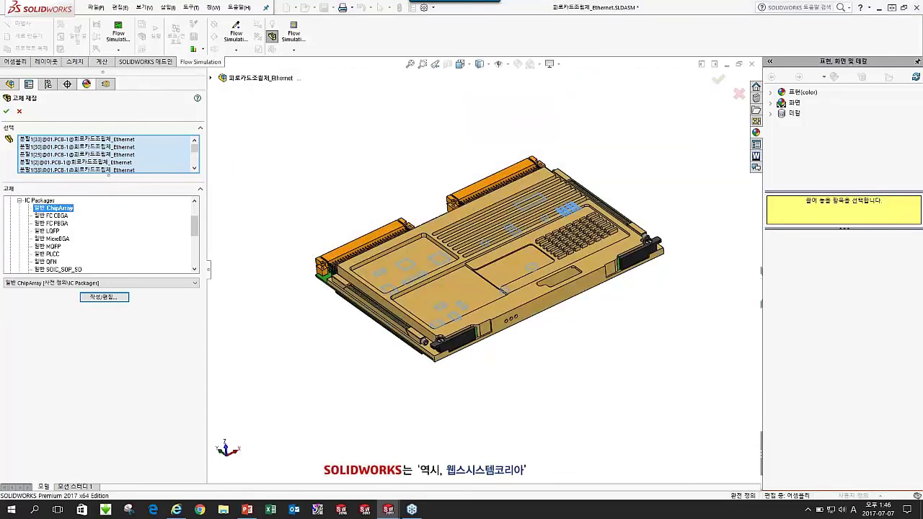
left_click(6, 111)
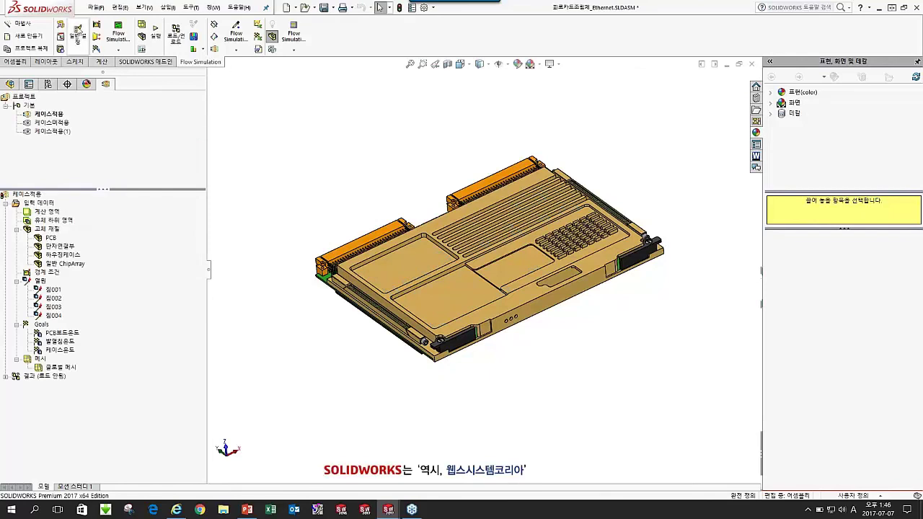
Step: Open the engineering database from the project and browse its radiation spectrum and contact thermal resistance categories
left_click(62, 38)
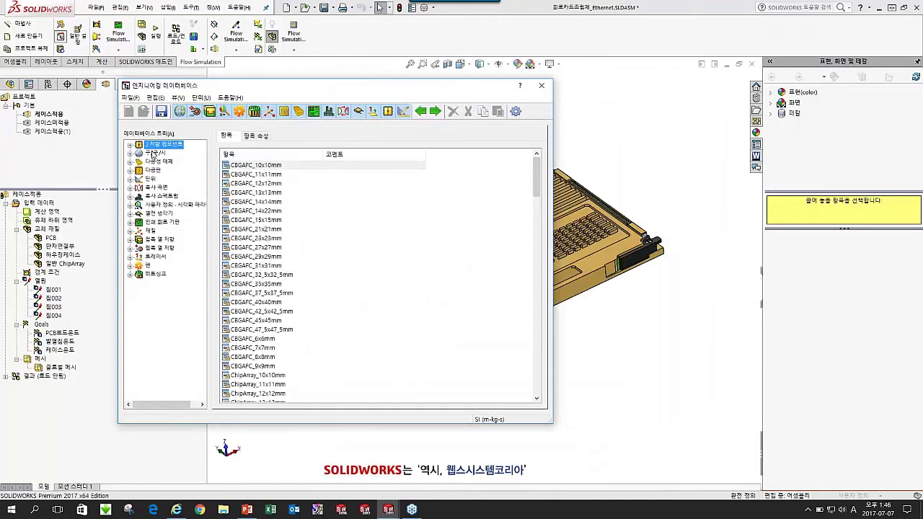
left_click(154, 212)
left_click(161, 195)
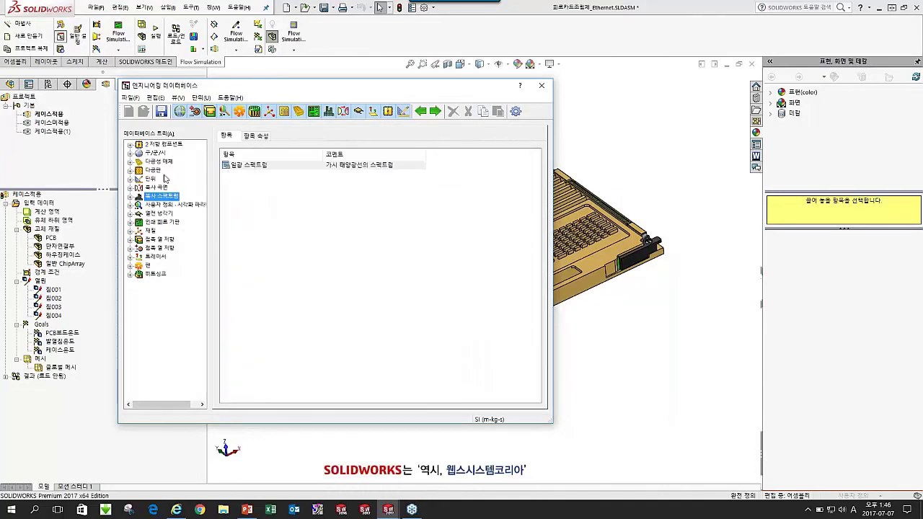
left_click(168, 249)
left_click(154, 250)
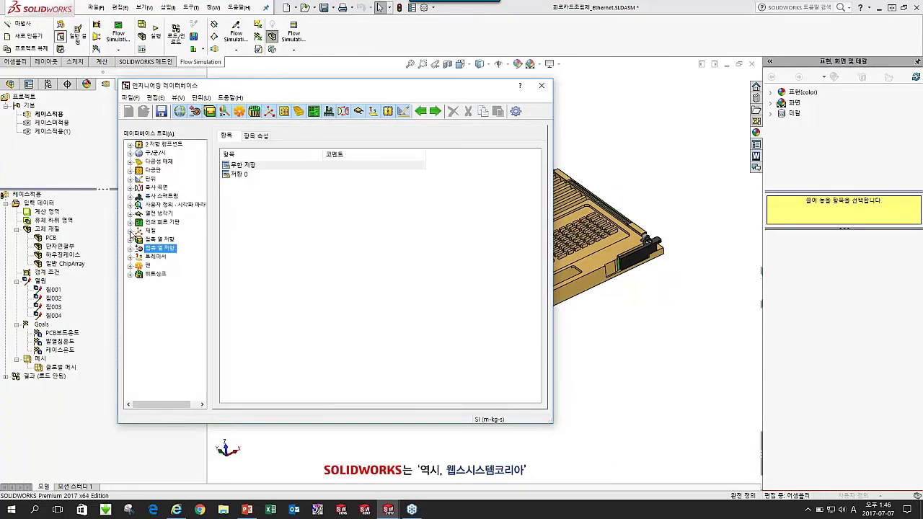
Step: Browse the database's solid and gas materials, including the predefined and user-defined groups, and close the database
left_click(131, 231)
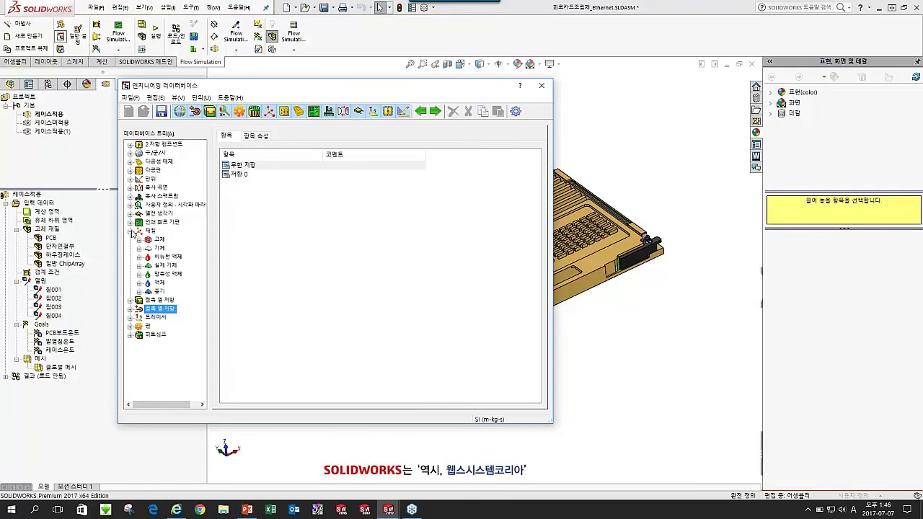
left_click(165, 265)
left_click(160, 240)
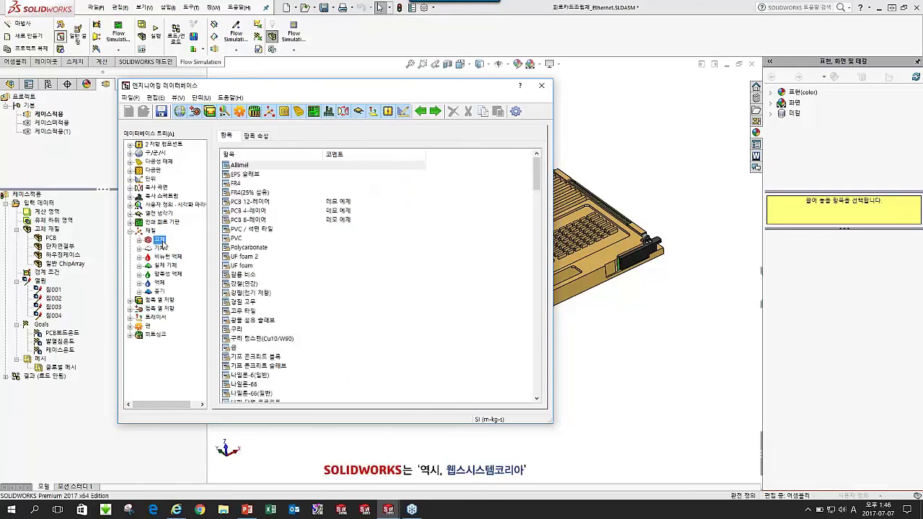
left_click(140, 239)
left_click(140, 265)
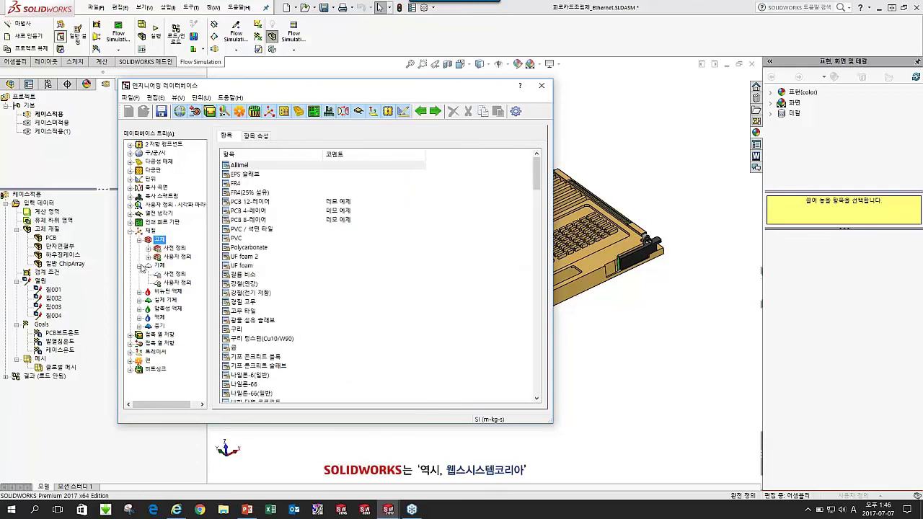
left_click(173, 274)
left_click(174, 282)
left_click(173, 275)
left_click(174, 256)
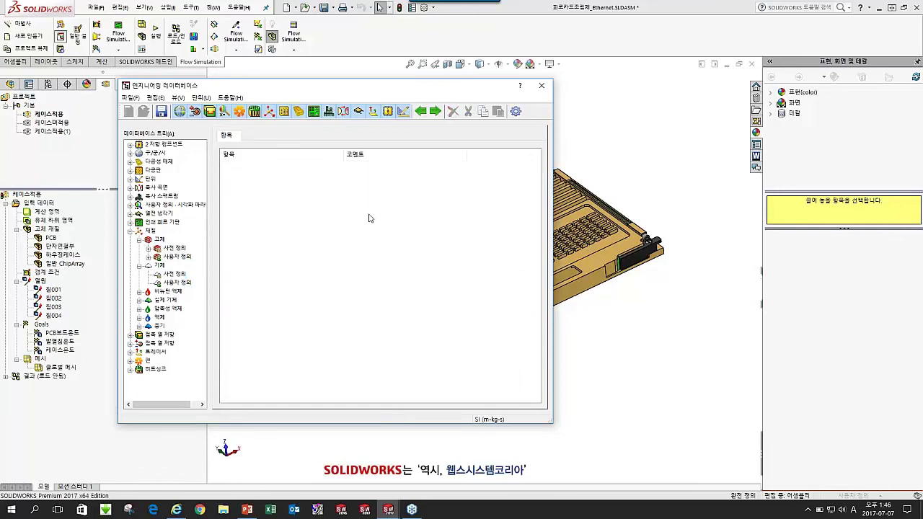
left_click(542, 85)
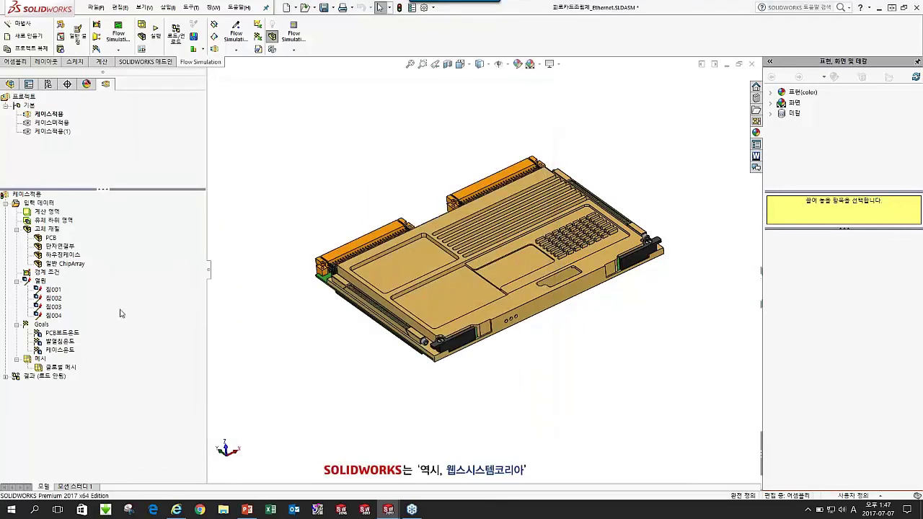
Step: Check heat sources 칩002 to 칩004 on the assembly and hide the housing case covering the board
left_click(57, 298)
left_click(55, 306)
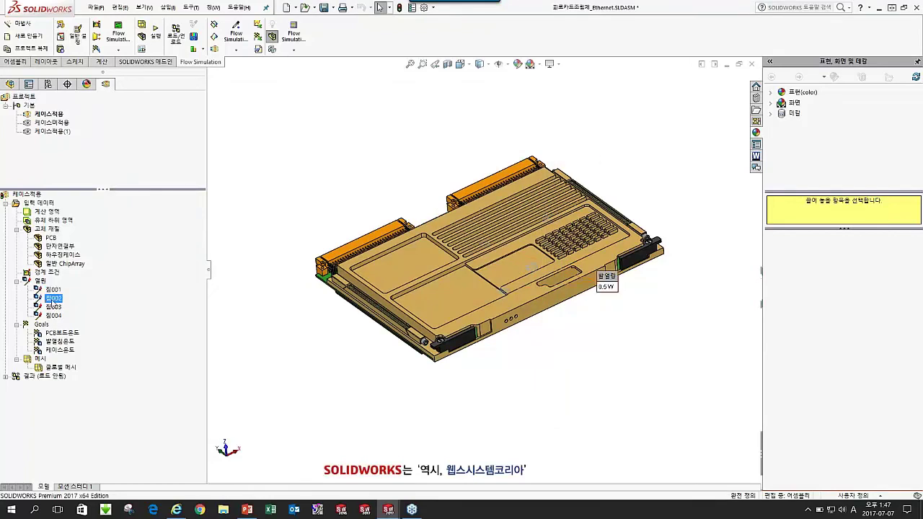
left_click(51, 315)
left_click(262, 288)
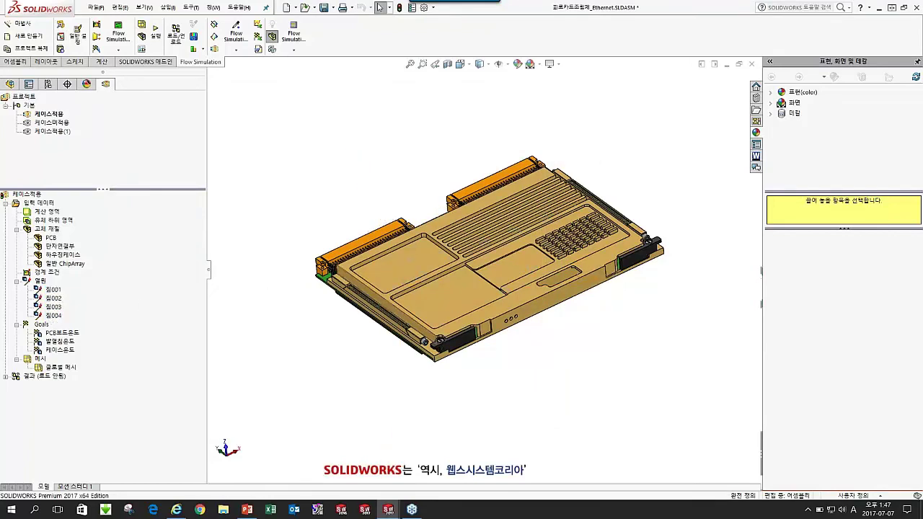
left_click(395, 245)
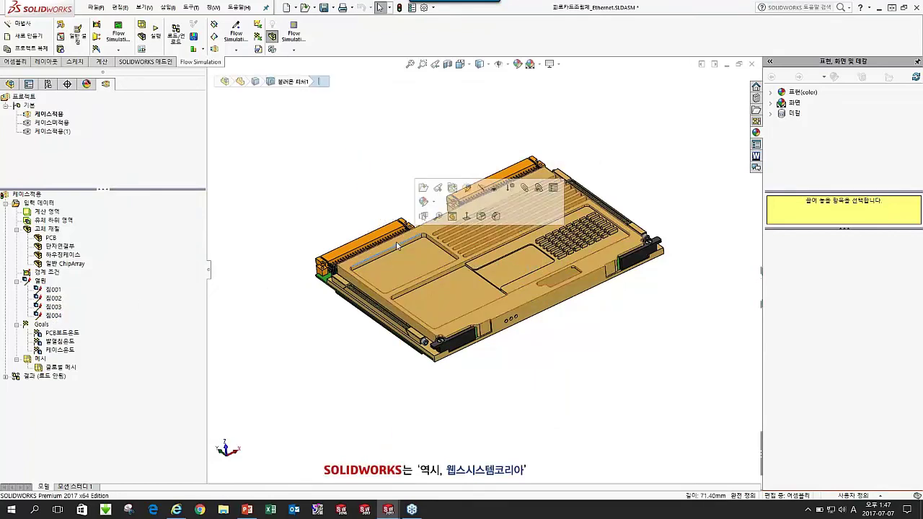
left_click(481, 216)
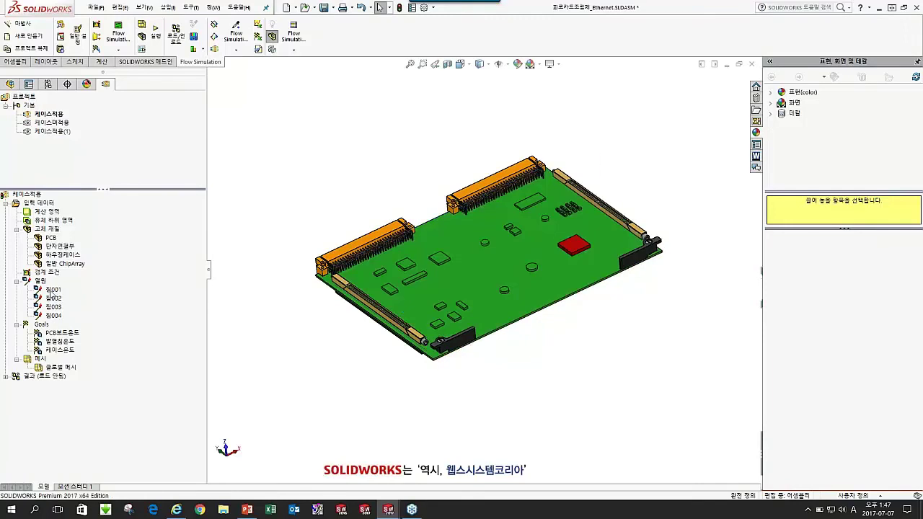
Step: Check the chips and heat generation of heat sources 칩001 to 칩004, and review the volume source definition of 칩001
left_click(52, 289)
left_click(52, 307)
left_click(52, 315)
left_click(54, 297)
left_click(53, 289)
right_click(54, 291)
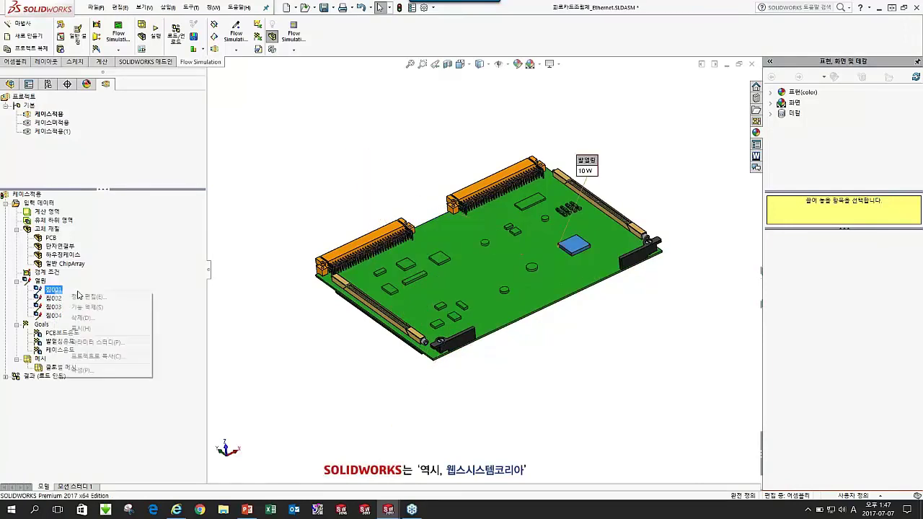
left_click(81, 296)
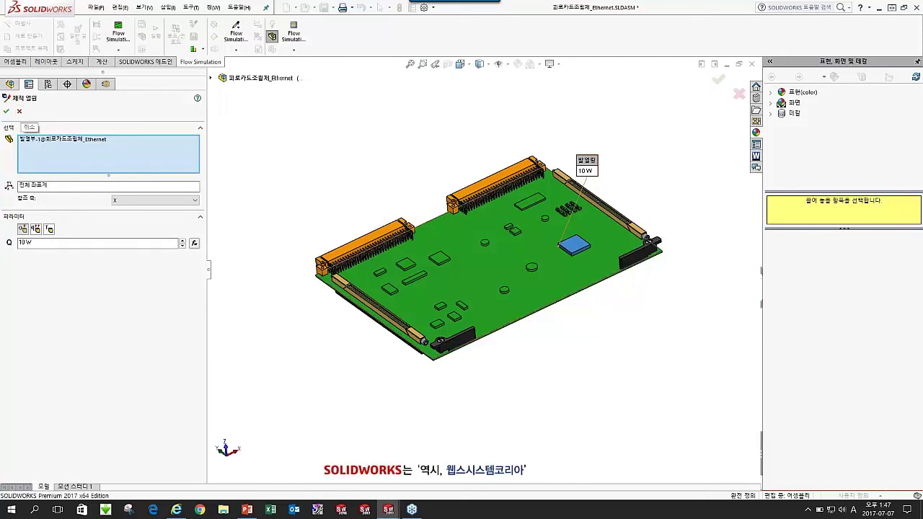
left_click(6, 111)
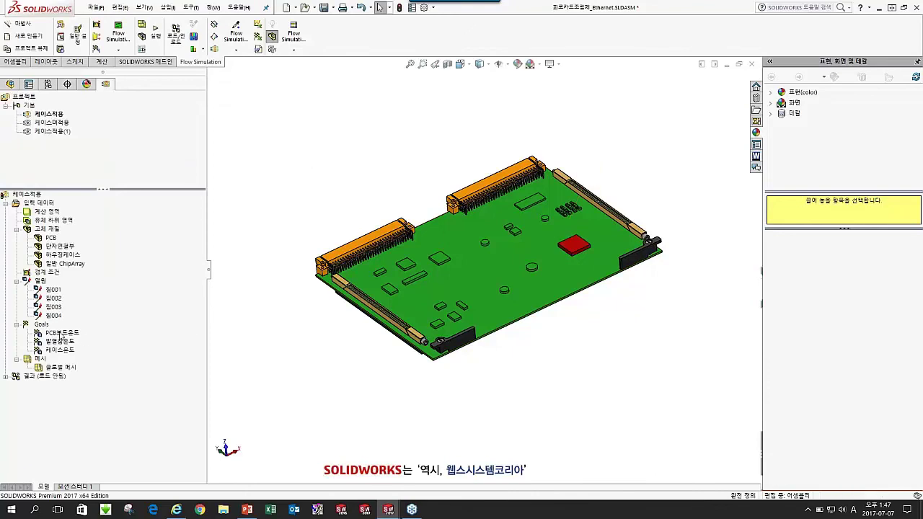
Step: Review which bodies the PCB board, heating chip and case temperature goals cover on the exposed board
left_click(62, 332)
left_click(60, 341)
left_click(62, 333)
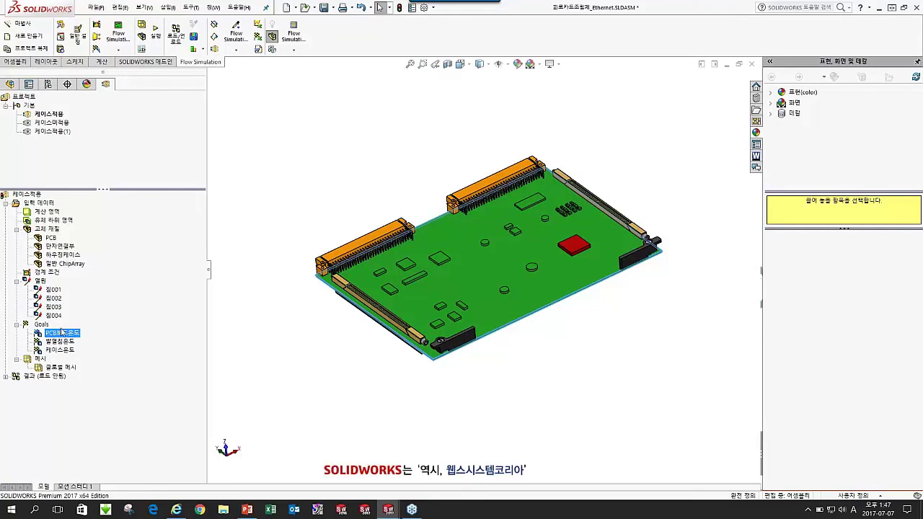
left_click(61, 341)
left_click(64, 349)
left_click(66, 341)
left_click(65, 334)
left_click(64, 342)
left_click(65, 351)
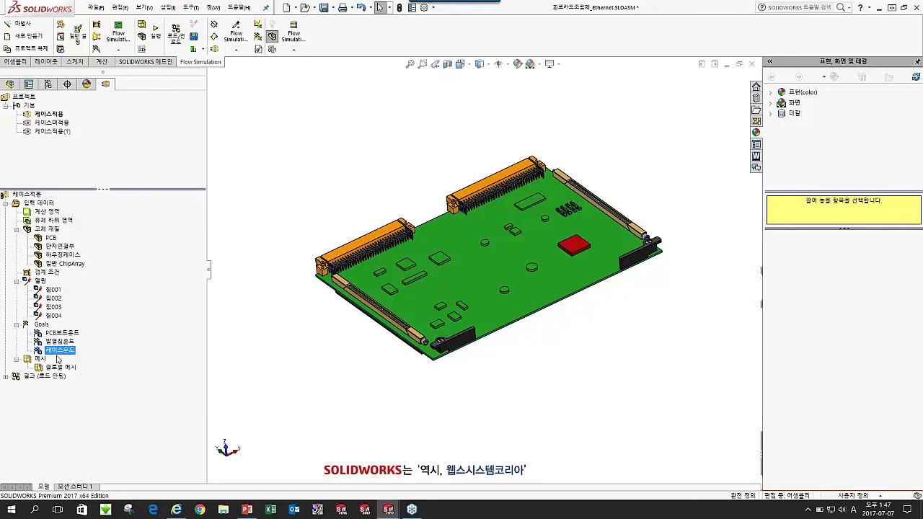
Step: Load the calculation results of the 케이스적용 project
left_click(57, 378)
right_click(57, 378)
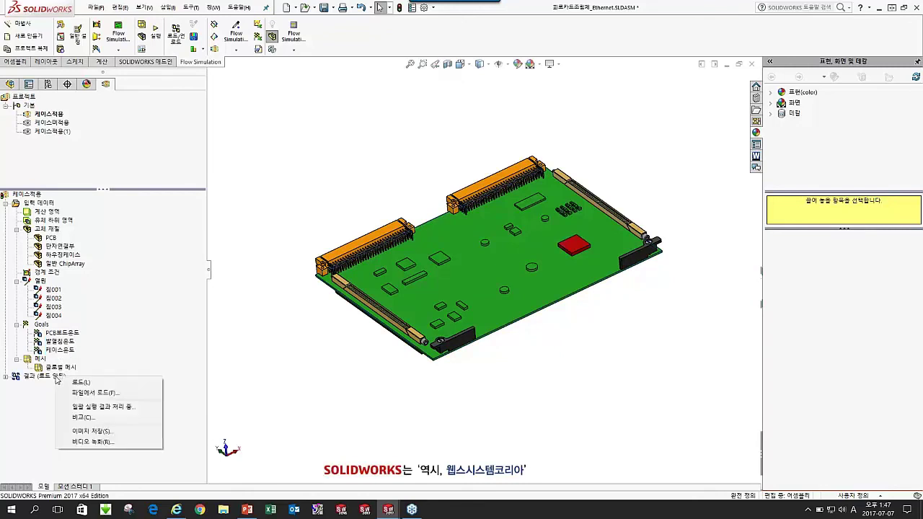
left_click(79, 382)
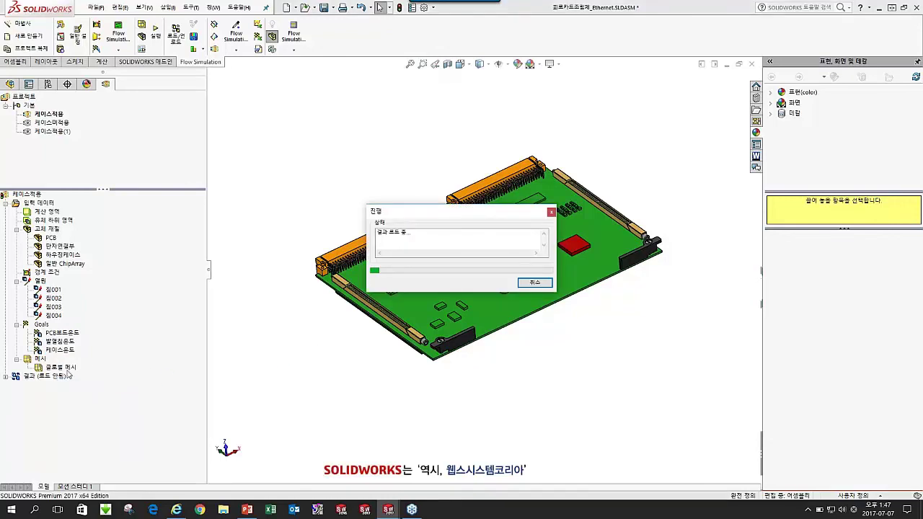
left_click_drag(444, 215, 348, 206)
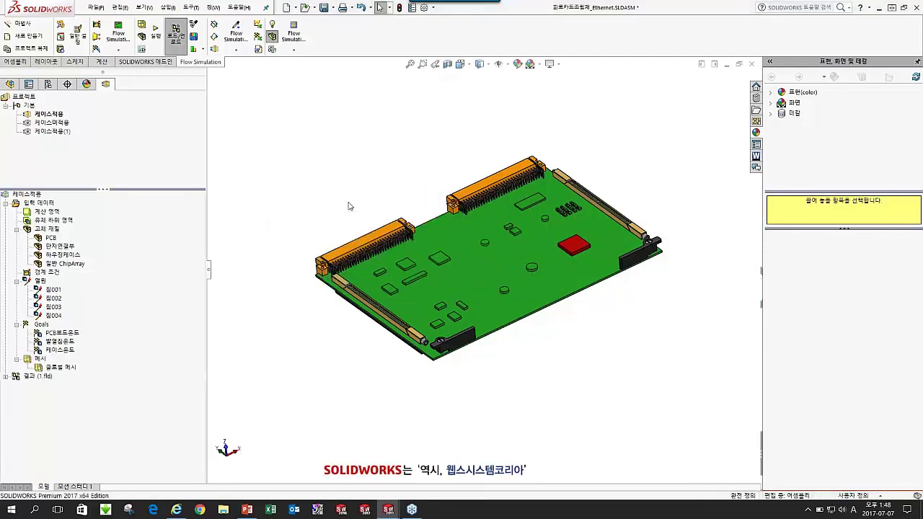
Step: Examine the loaded result plots and the bodies covered by Surface Plot 1, and bring up the assembly's component tree
left_click(5, 376)
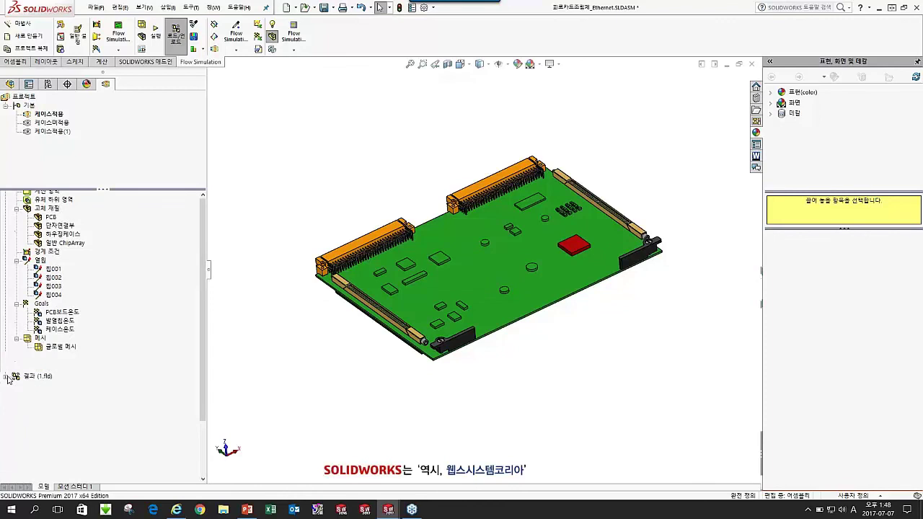
left_click(59, 359)
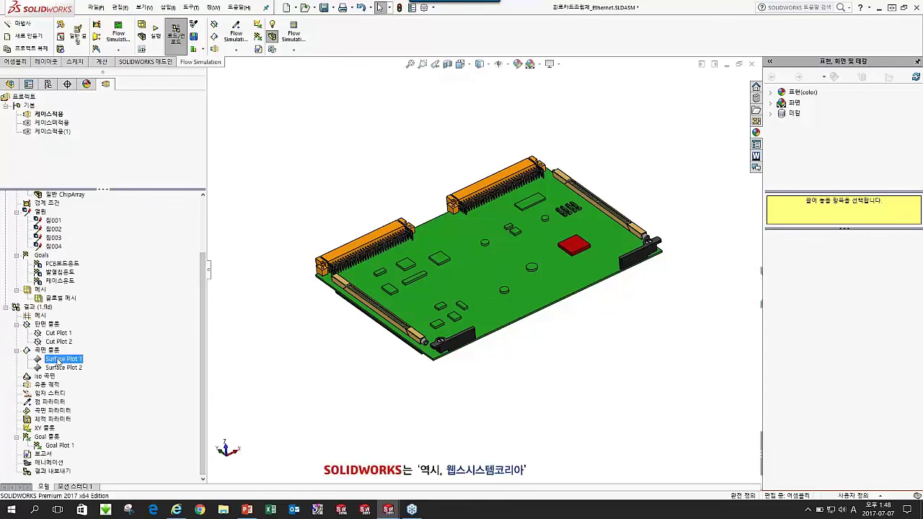
right_click(58, 361)
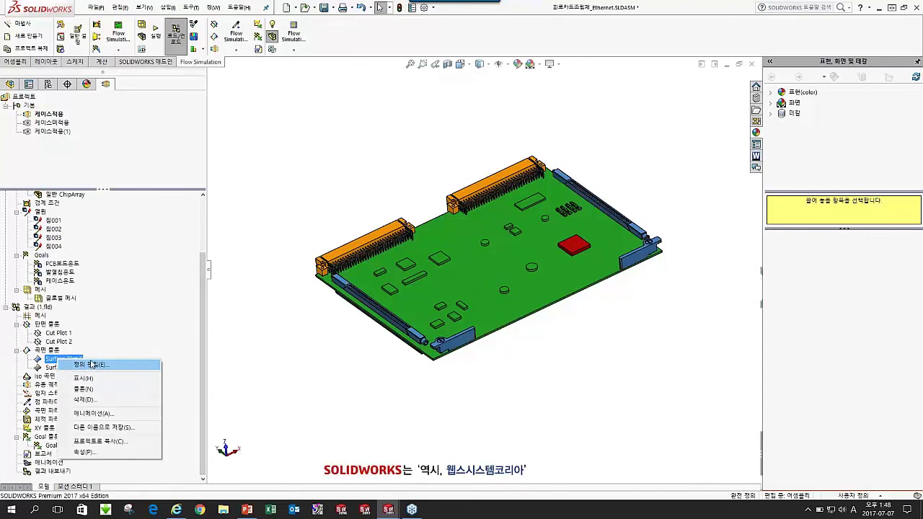
left_click(248, 266)
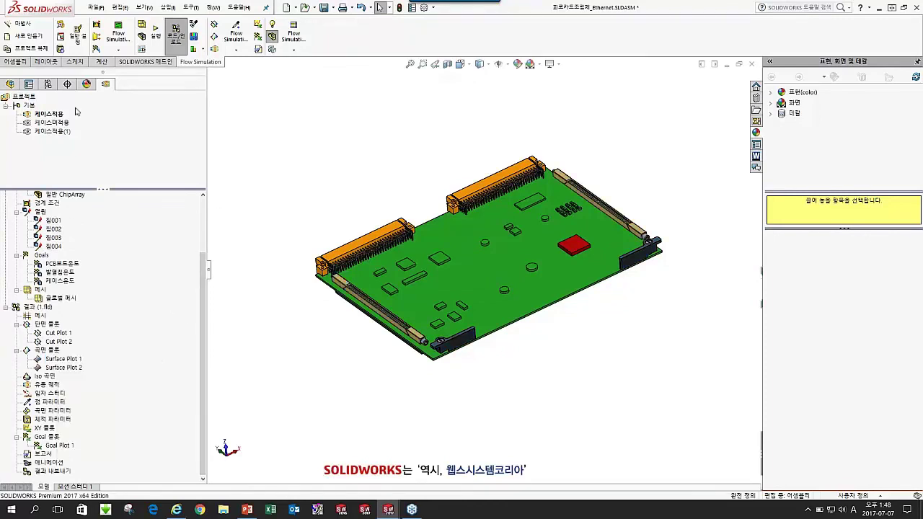
left_click(10, 85)
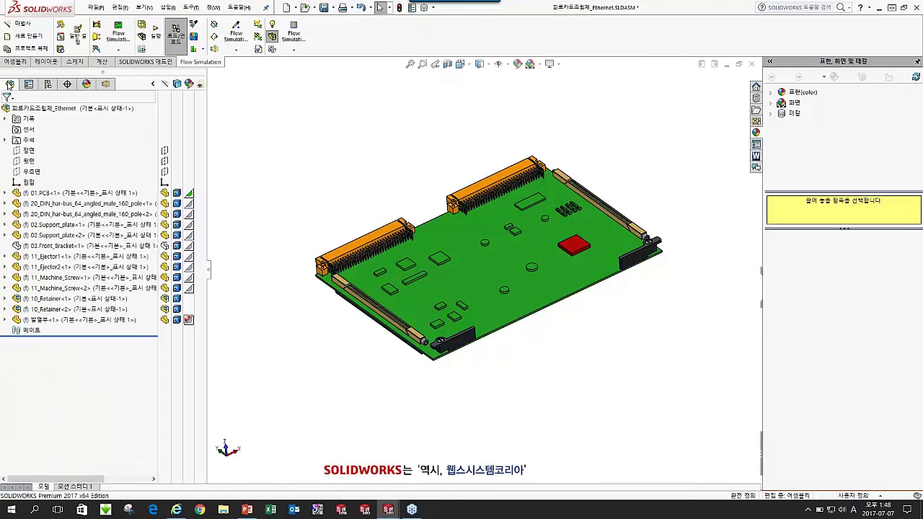
Step: Show the hidden 03.Front_Bracket component and return to the flow analysis tree
right_click(54, 245)
left_click(107, 209)
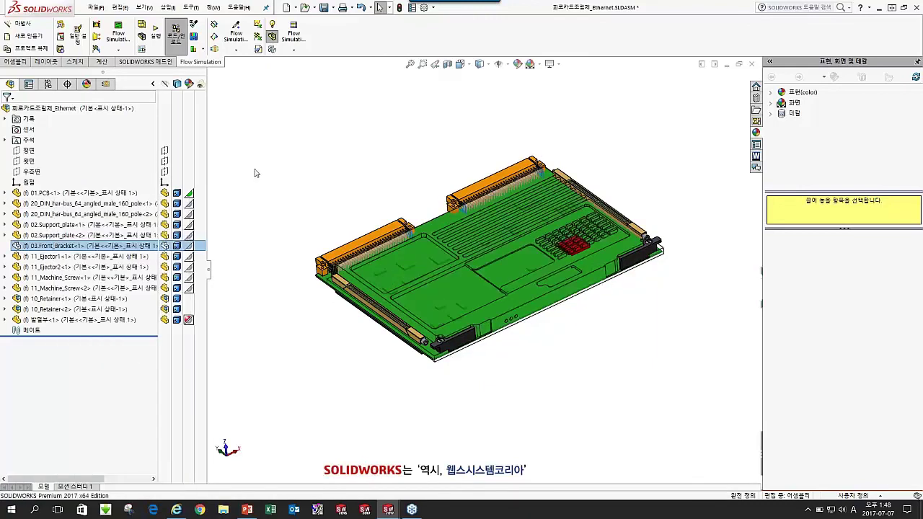
left_click(106, 84)
Step: Display Cut Plot 1 to view its section through the card assembly, and hide it again
right_click(55, 335)
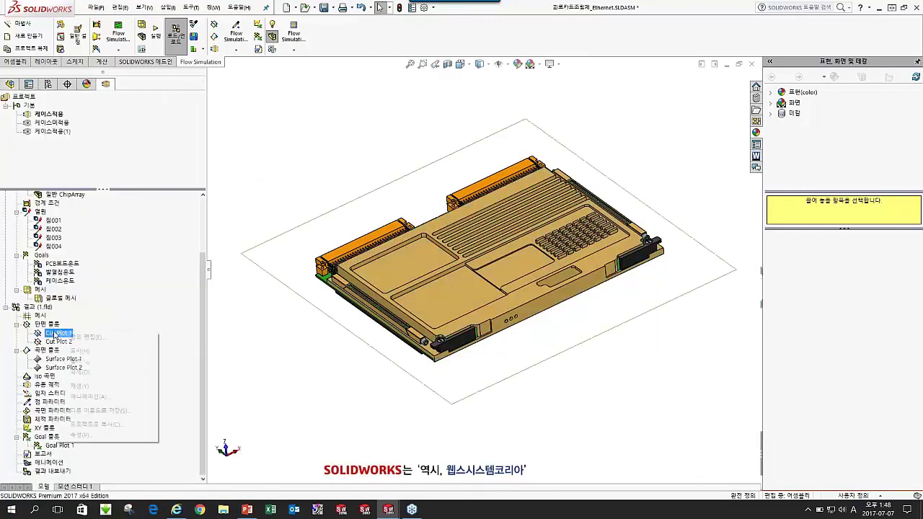
left_click(79, 350)
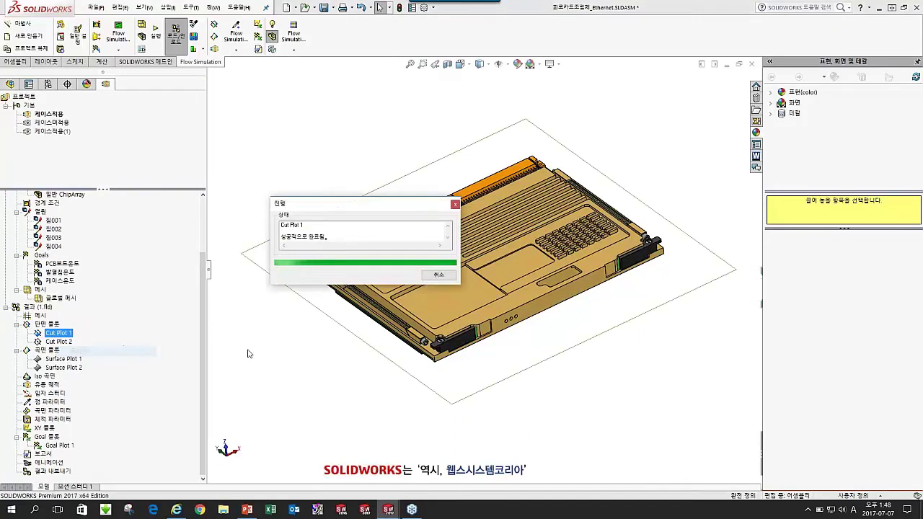
right_click(62, 333)
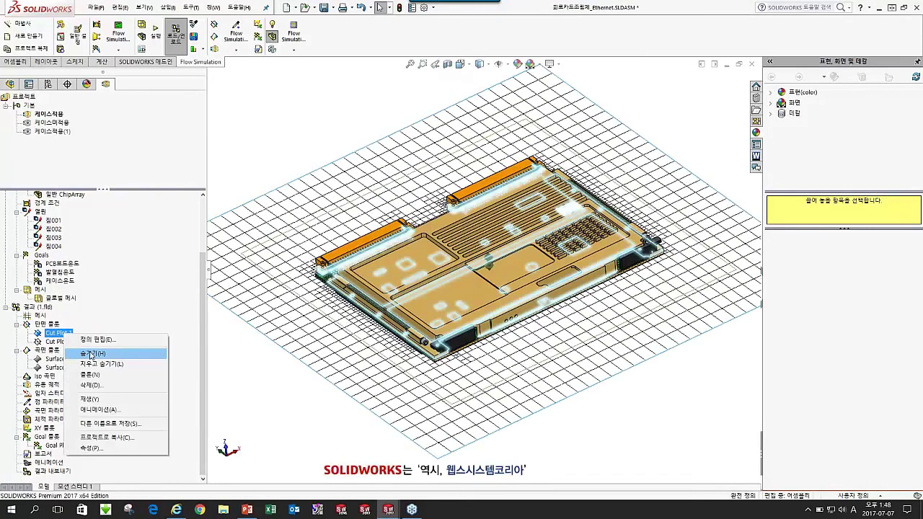
left_click(93, 354)
Step: Display Surface Plot 1 on the case and set its solid temperature scale to 46.8274327 °C minimum and 53.4799249 °C maximum
left_click(63, 359)
right_click(67, 360)
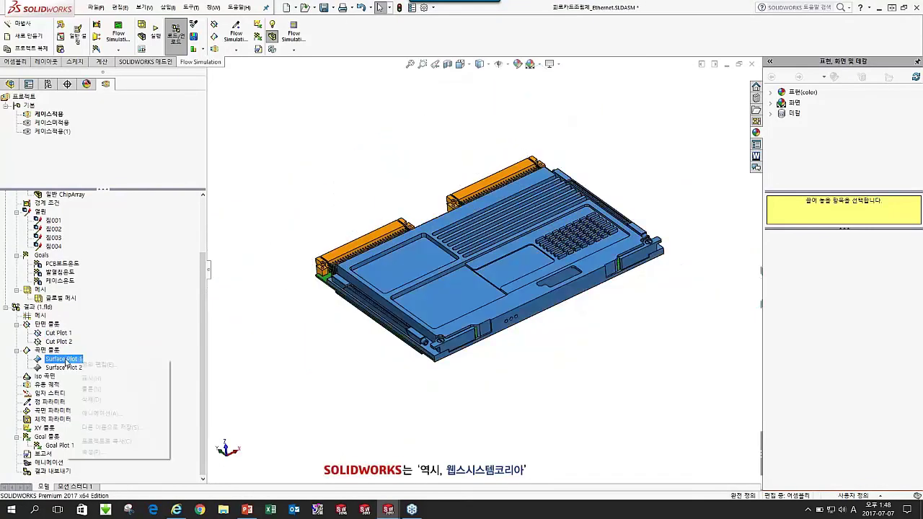
left_click(91, 378)
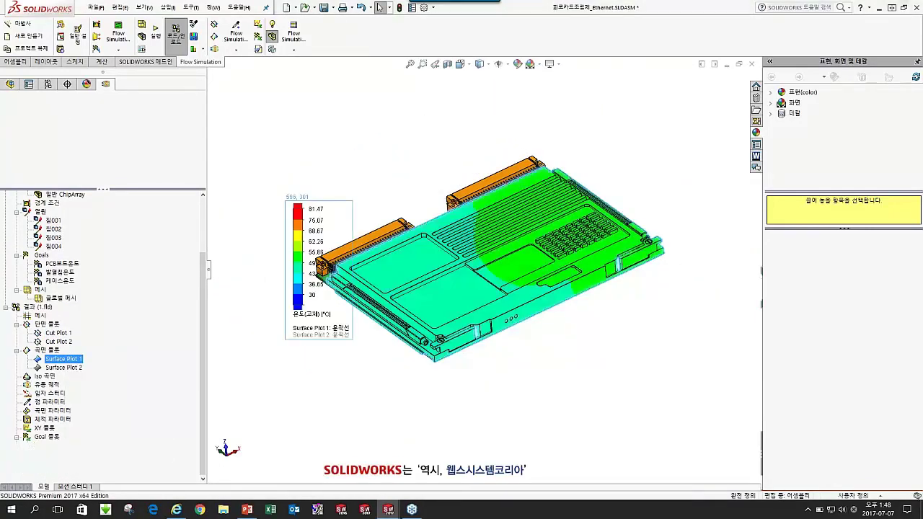
double_click(297, 252)
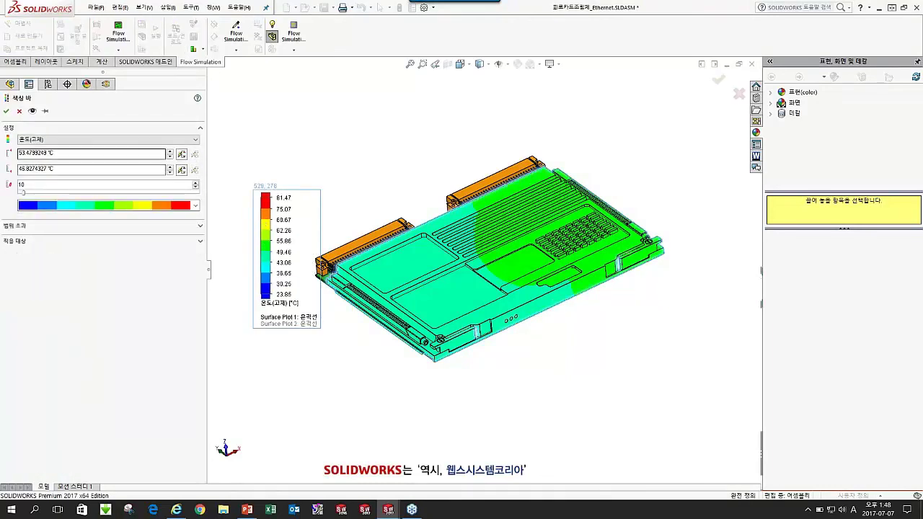
left_click(7, 111)
Step: Probe the solid temperature at the hottest area of the front bracket and place the label beside the model
left_click(38, 307)
right_click(40, 308)
left_click(72, 337)
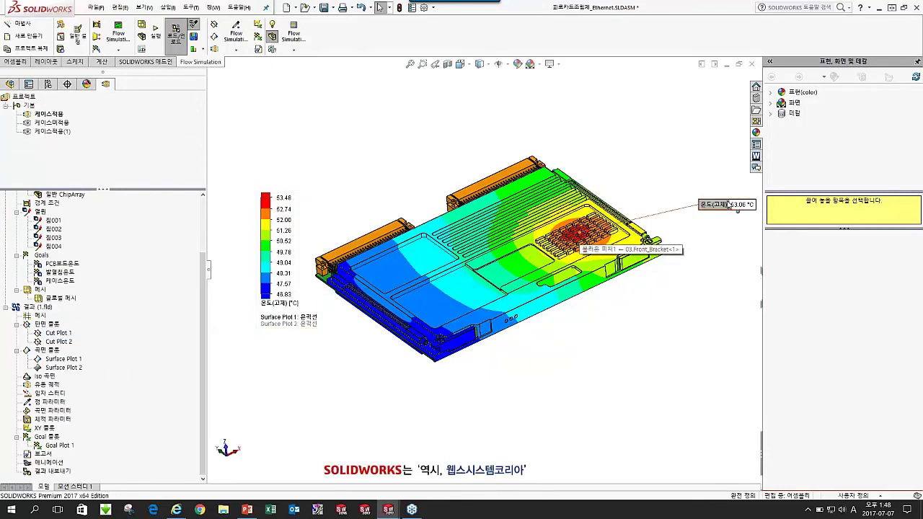
left_click_drag(631, 160, 630, 164)
left_click(475, 245)
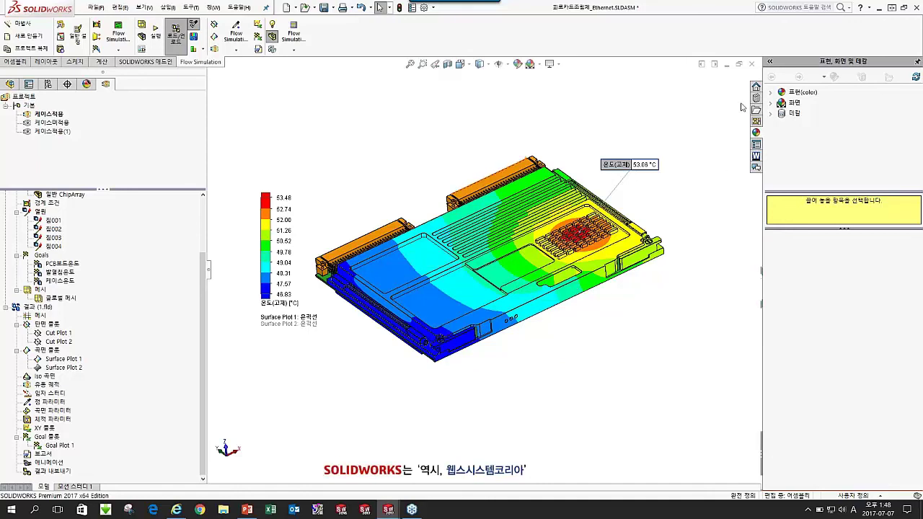
Step: Switch to the PowerPoint presentation and open slide 20
left_click(879, 8)
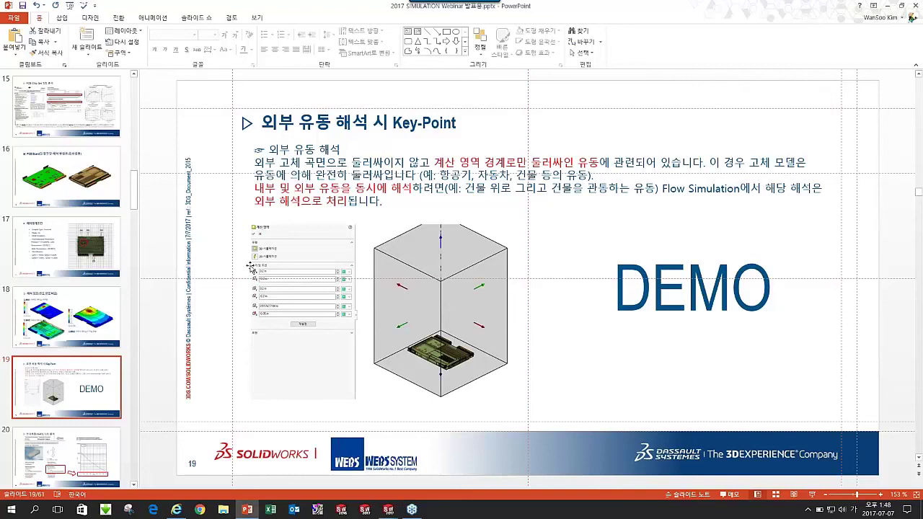
scroll(60, 341, "down", 3)
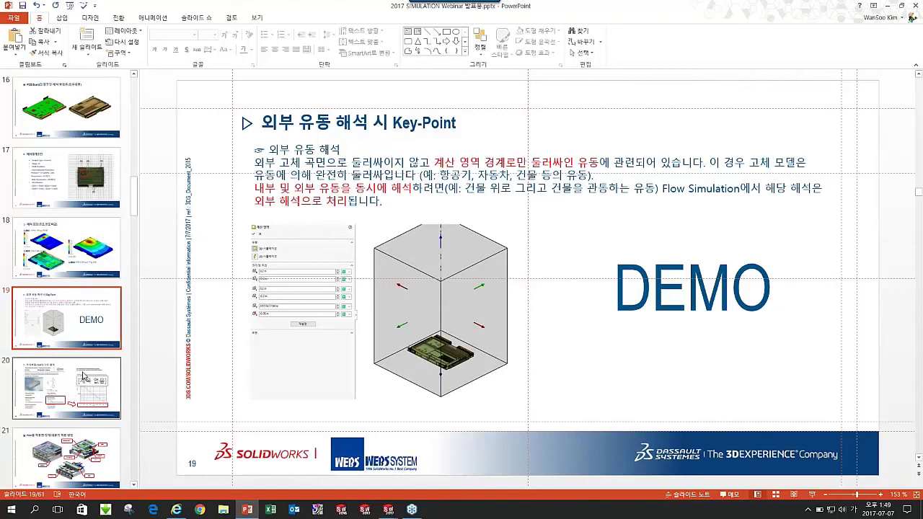
left_click(92, 377)
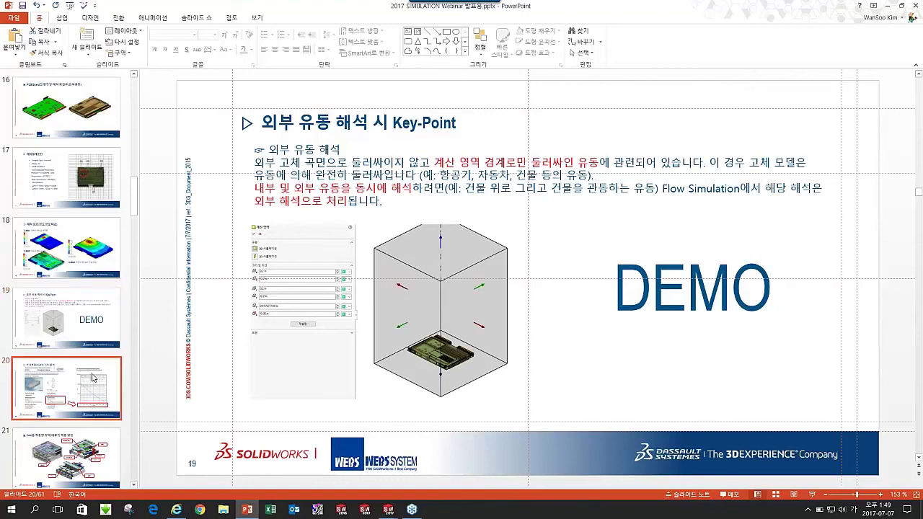
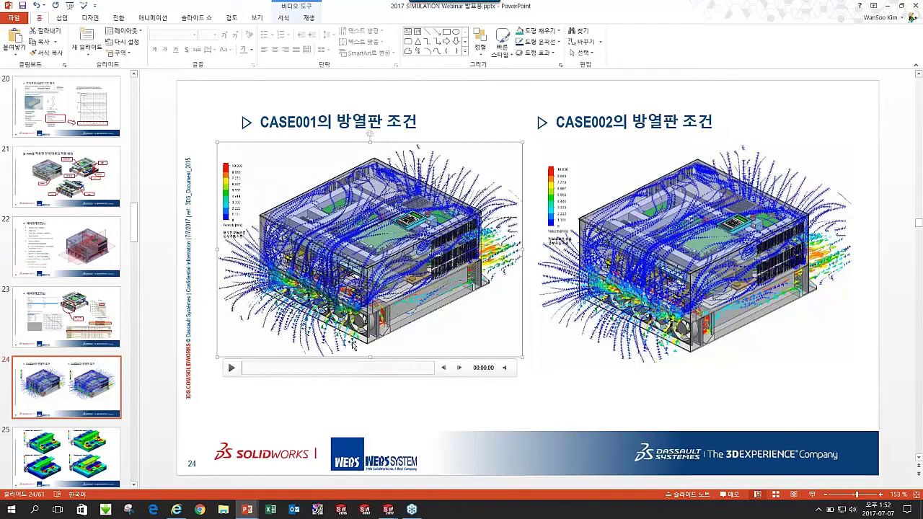
Step: Play the CASE002 heatsink airflow video on slide 24 and view the IGBT/HEATSINK temperature plots of CASE001 to CASE004 on slide 25
left_click(685, 274)
left_click(551, 373)
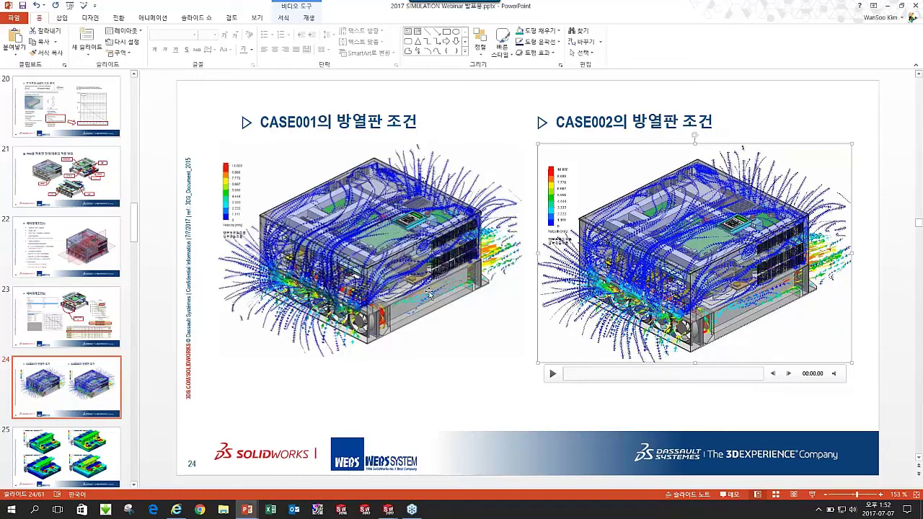
left_click(75, 455)
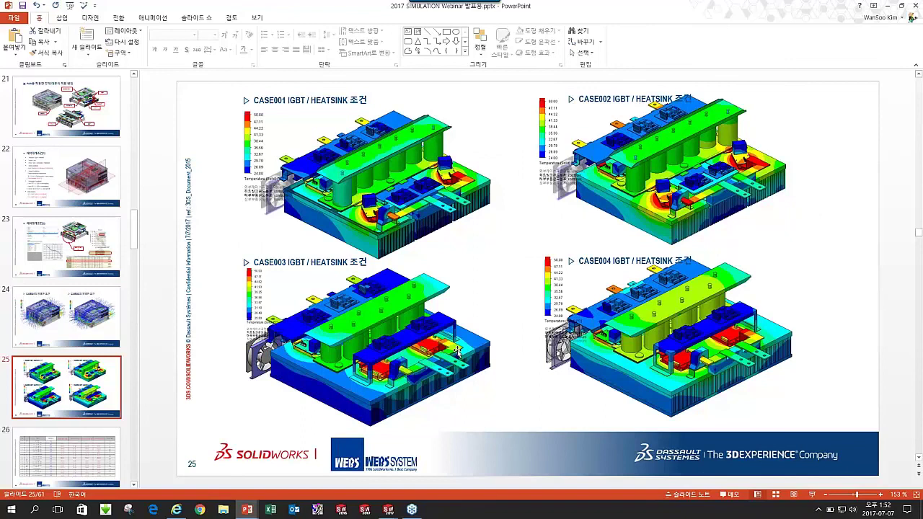
Step: Review the measured and simulated temperatures per location in the table on slide 26 and the chart on slide 27
left_click(103, 443)
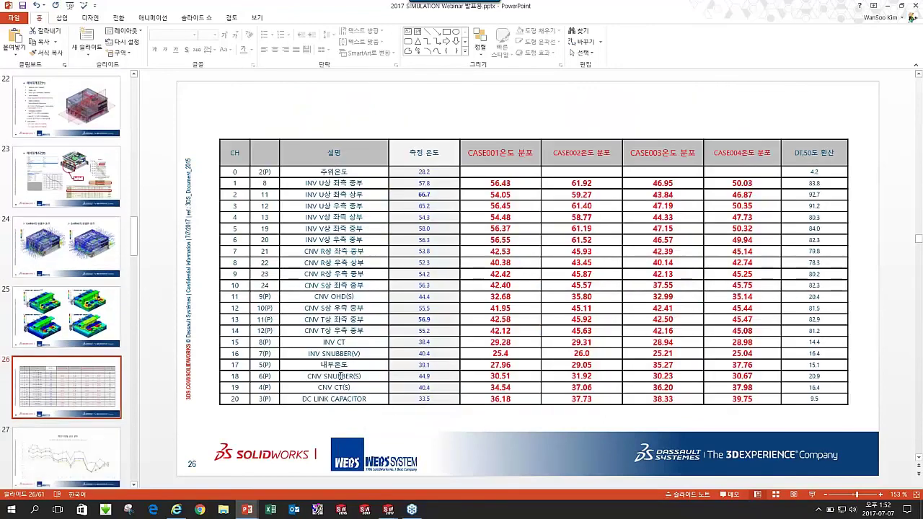
left_click_drag(333, 175, 332, 400)
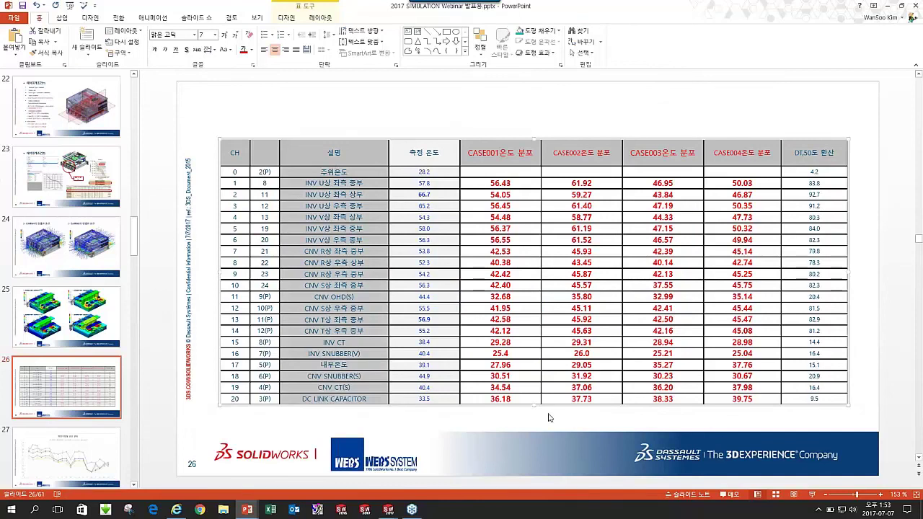
left_click(52, 450)
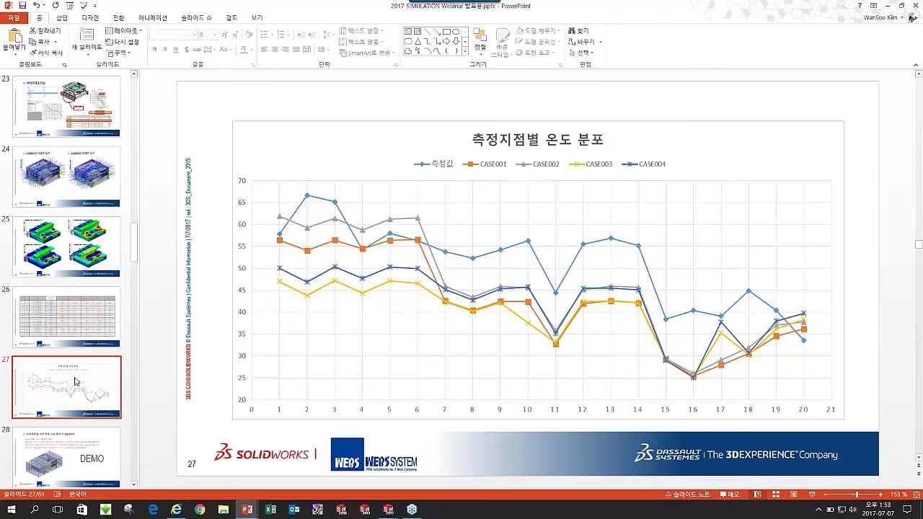
Step: Review the key points on slide 28 for treating external flow as internal, referring back to the airflow videos on slide 24
scroll(64, 391, "down", 1)
left_click(83, 417)
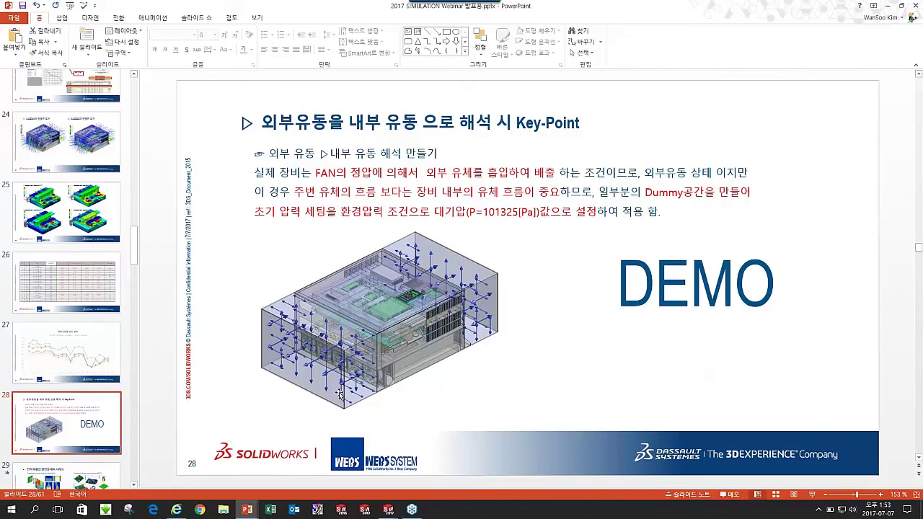
left_click(123, 171)
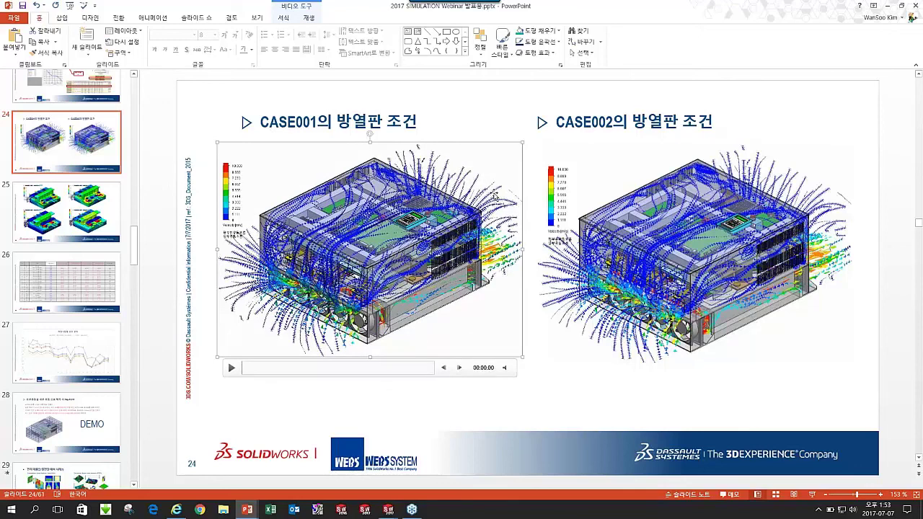
left_click(89, 436)
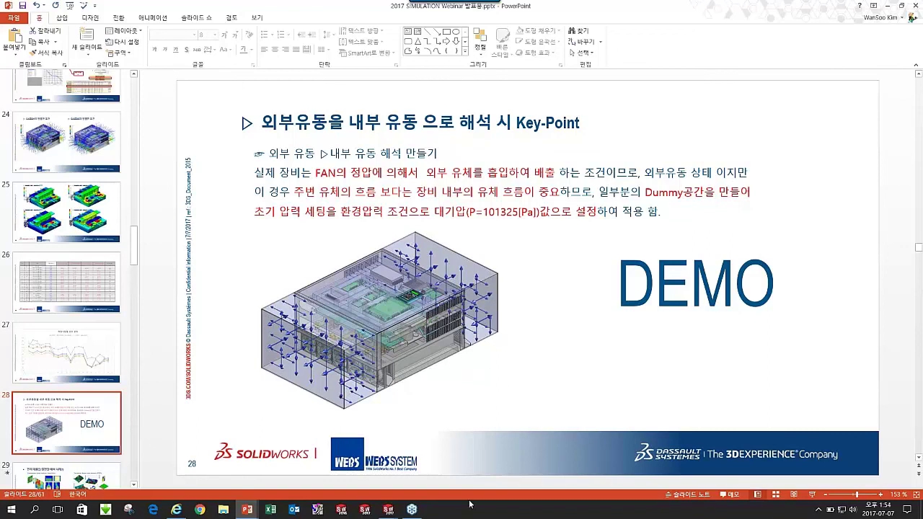
Step: Switch to the SOLIDWORKS window with the OZONE STACK ASSY(10kg) assembly
left_click(388, 510)
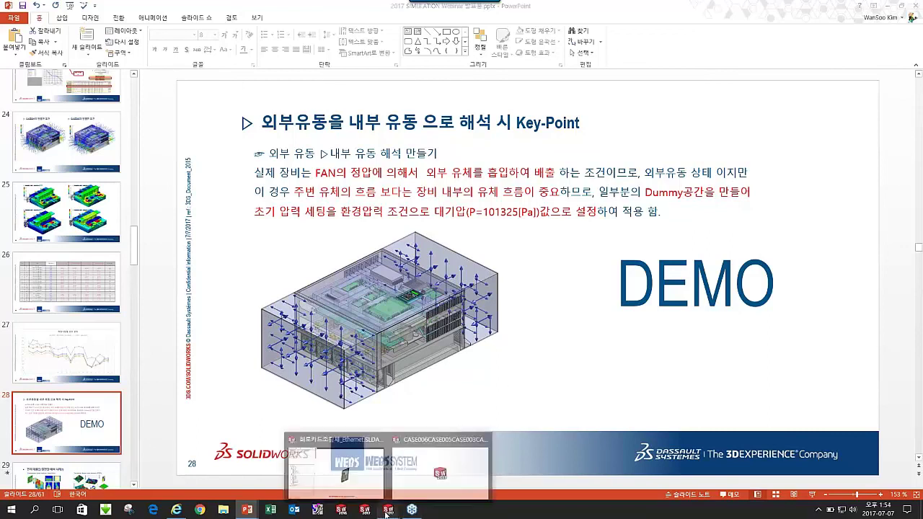
mouse_move(383, 476)
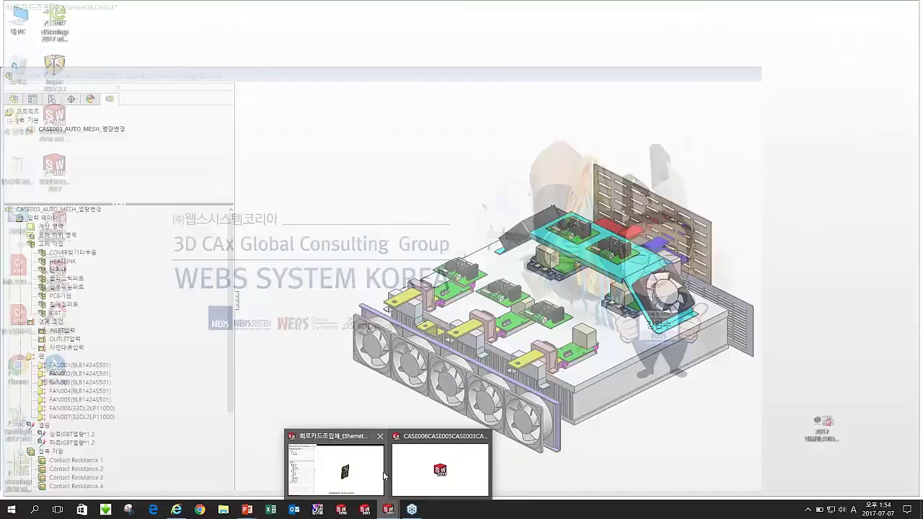
left_click(384, 476)
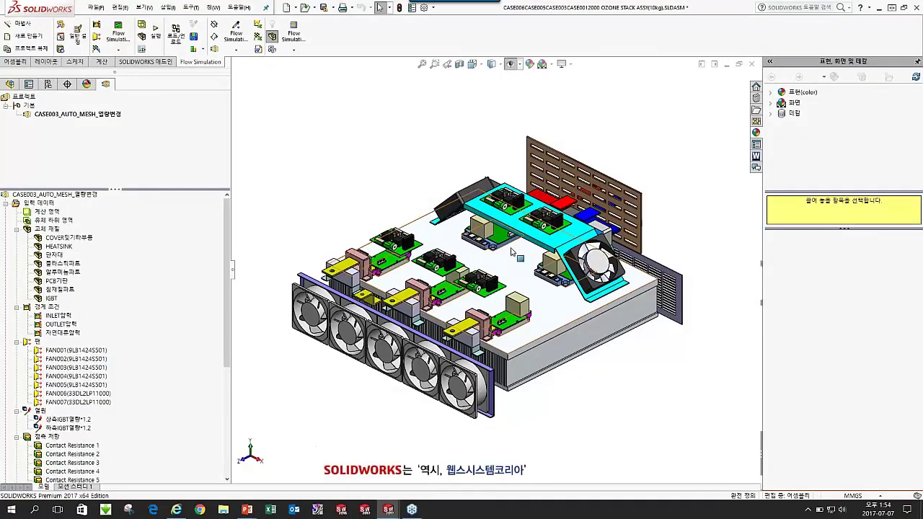
Step: Show the hidden STACK BASE, STACK BODY and SHIELD PLATE assemblies, the FRONT COVER and the LOADER
left_click(11, 84)
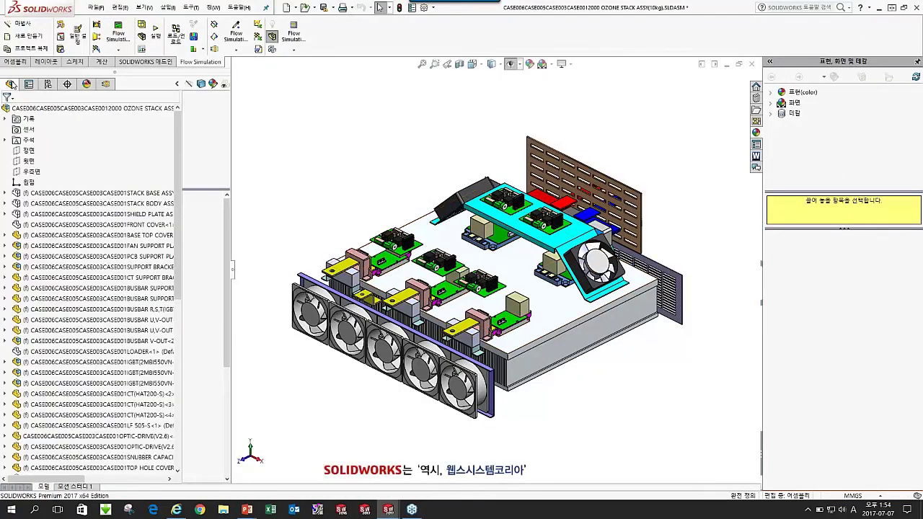
left_click(99, 194)
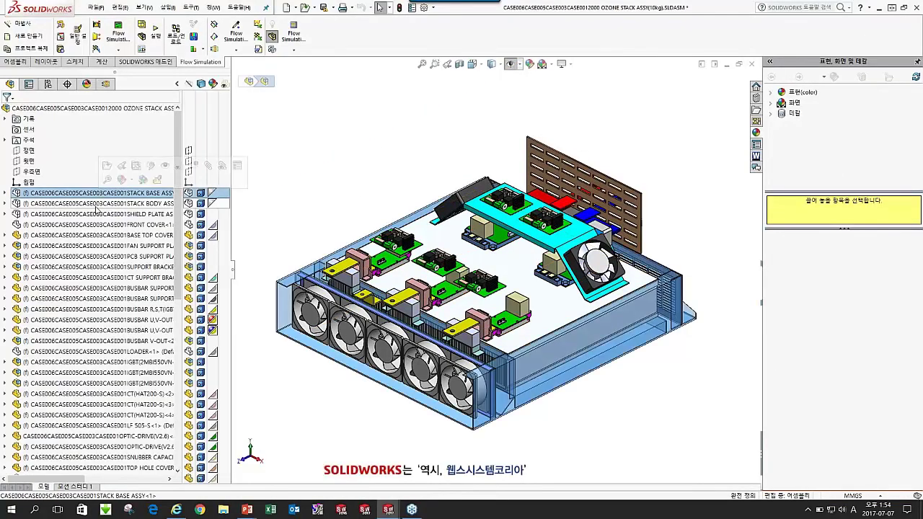
left_click(90, 225, "shift")
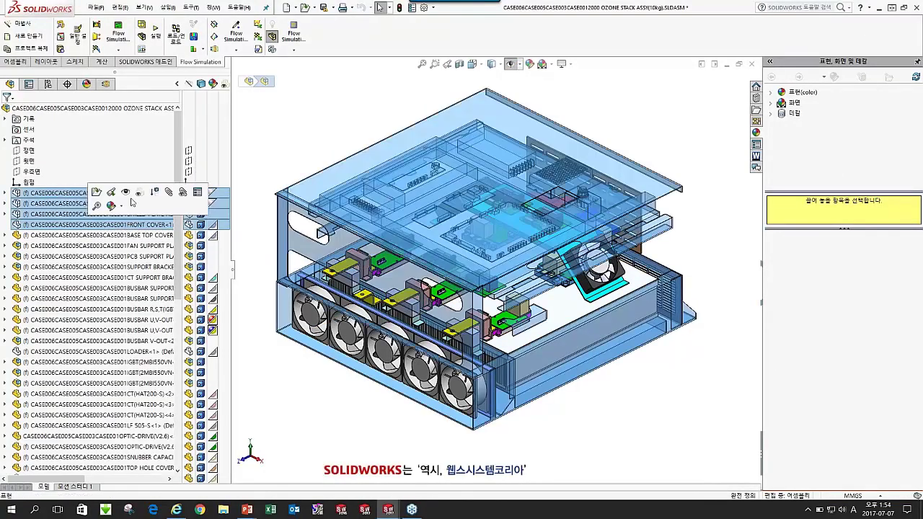
left_click(126, 193)
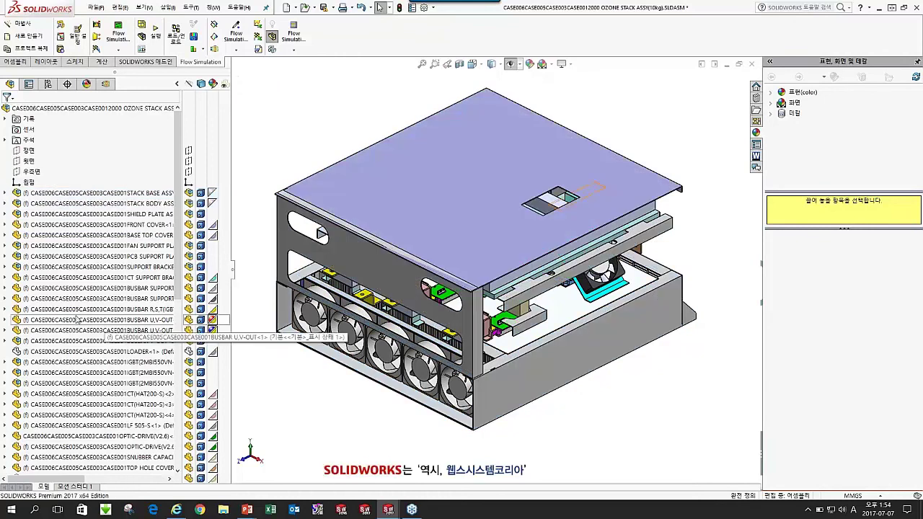
left_click(79, 351)
left_click(71, 320)
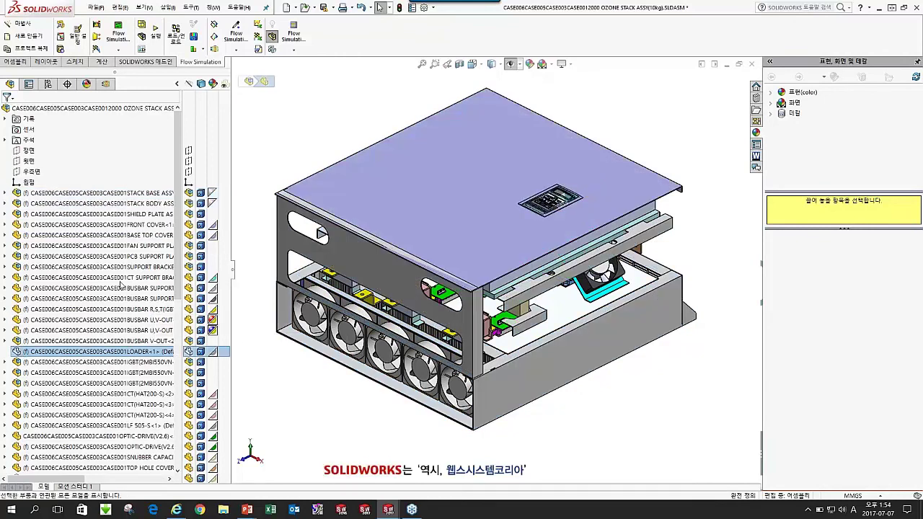
Step: Show the hidden FAN, 외부AIR부, LID_INLET, LID_OUTLET, STACK CAP-BANK assembly and IGBT_FAN components
middle_click_drag(367, 248, 366, 237)
middle_click_drag(476, 289, 324, 367)
left_click_drag(178, 290, 178, 457)
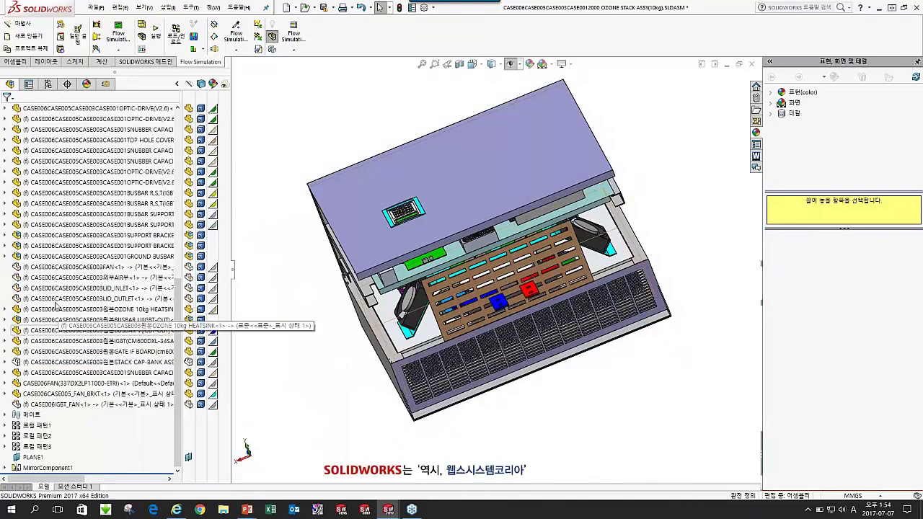
left_click(45, 268, "ctrl")
left_click(43, 279, "ctrl")
left_click(42, 290, "ctrl")
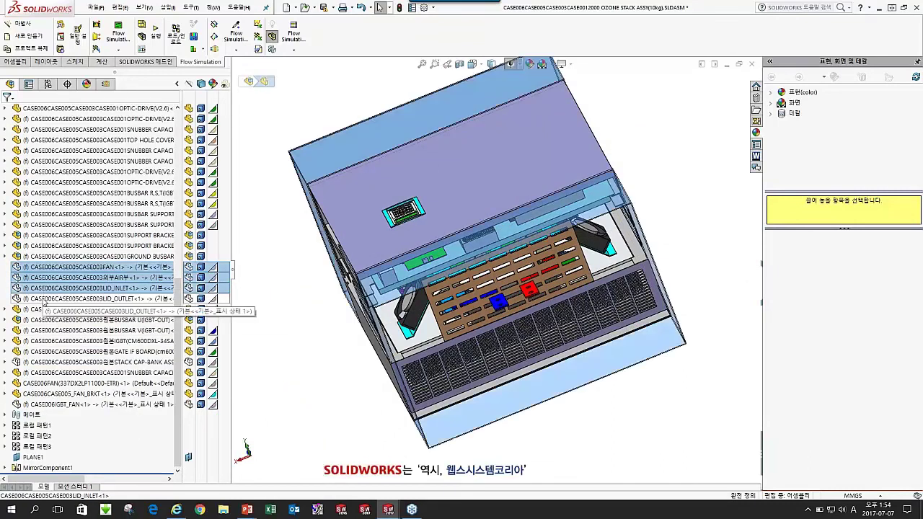
left_click(43, 299, "ctrl")
left_click(43, 362, "ctrl")
left_click(43, 404, "ctrl")
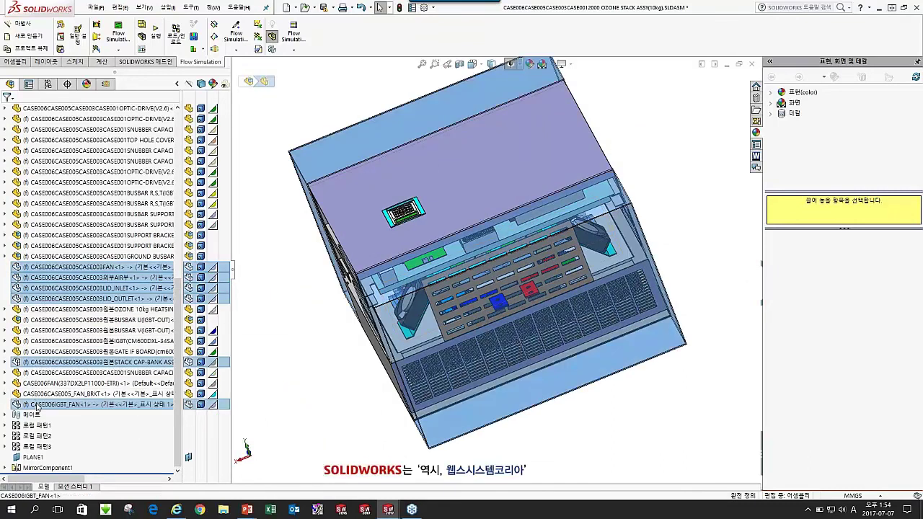
right_click(43, 404)
left_click(75, 207)
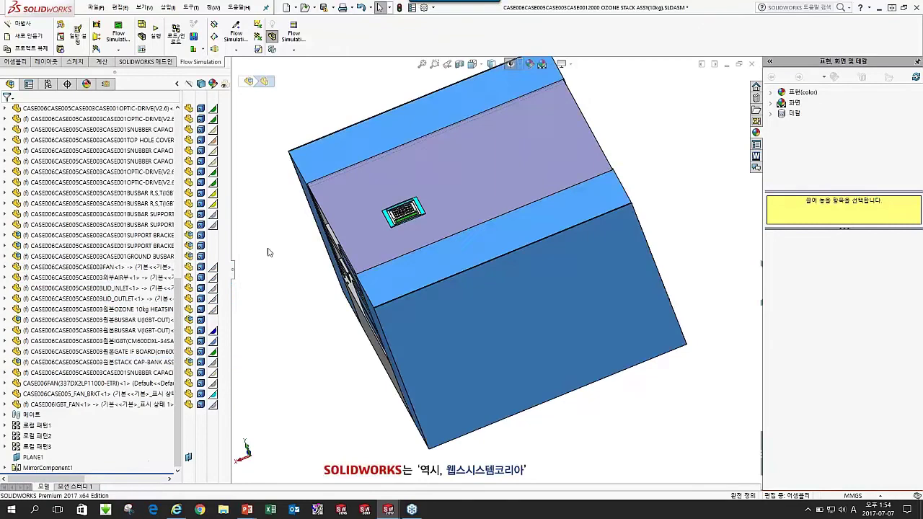
left_click(268, 252)
middle_click_drag(317, 299, 398, 311)
right_click(315, 367)
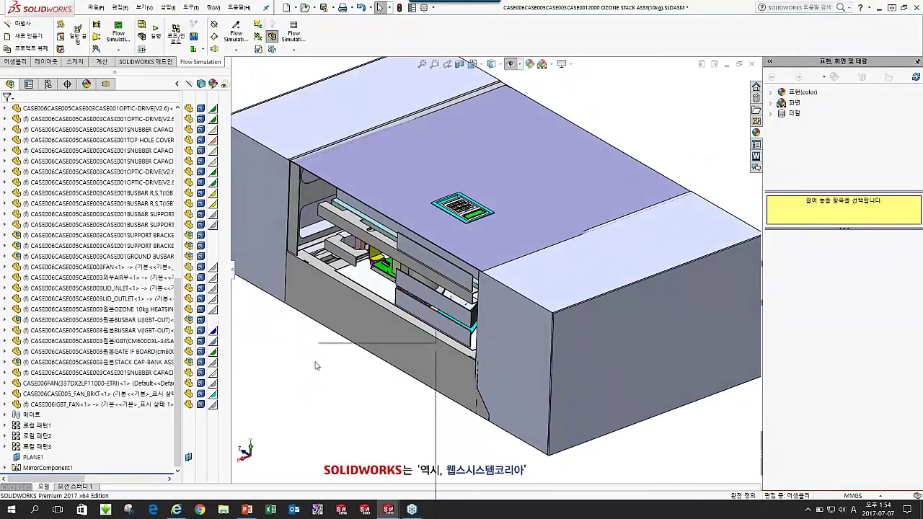
left_click(291, 376)
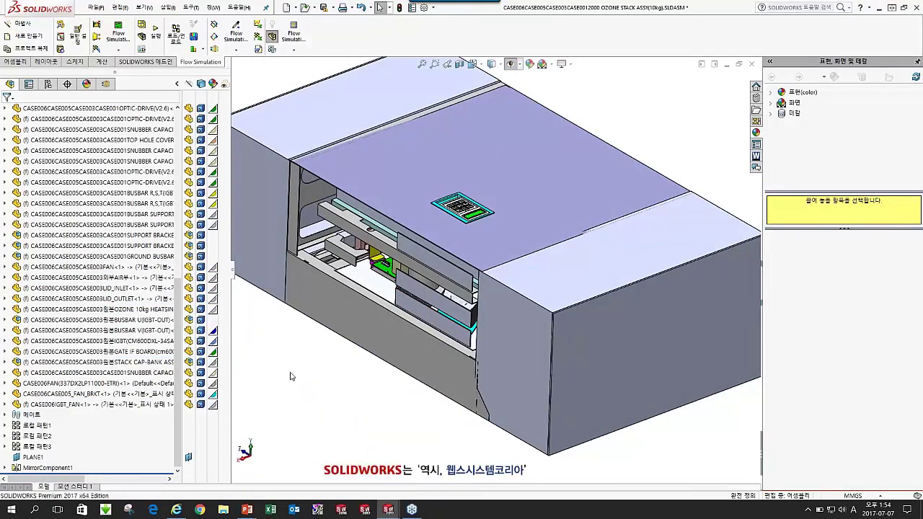
Step: Preview the components that are still hidden and return to the normal assembly display
scroll(179, 236, "up", 2)
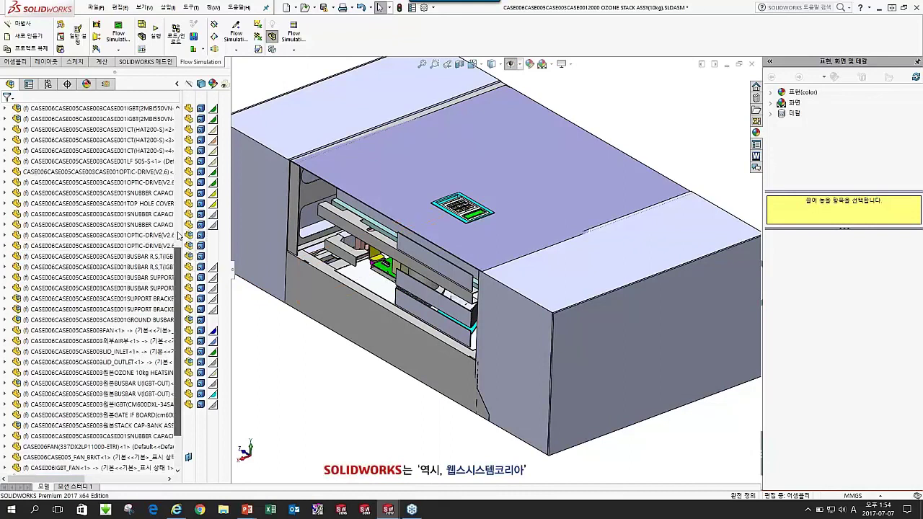
scroll(179, 236, "up", 8)
right_click(273, 336)
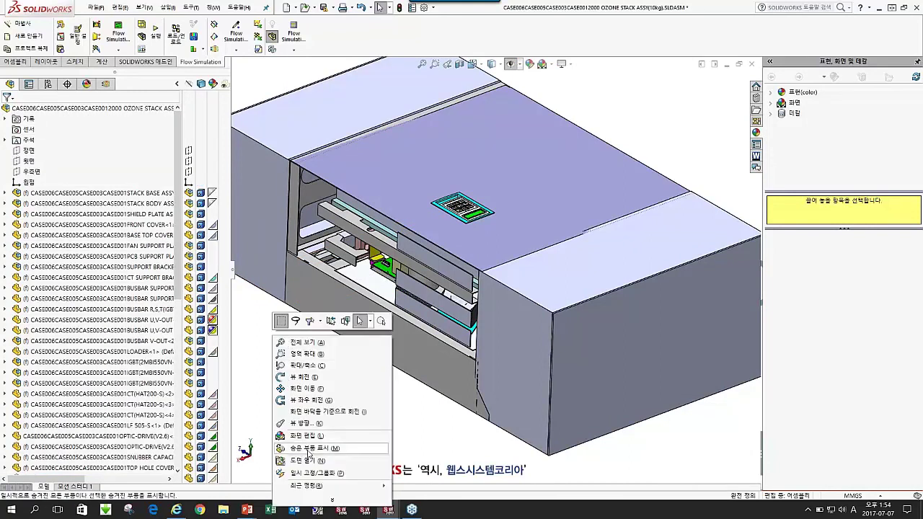
left_click(308, 449)
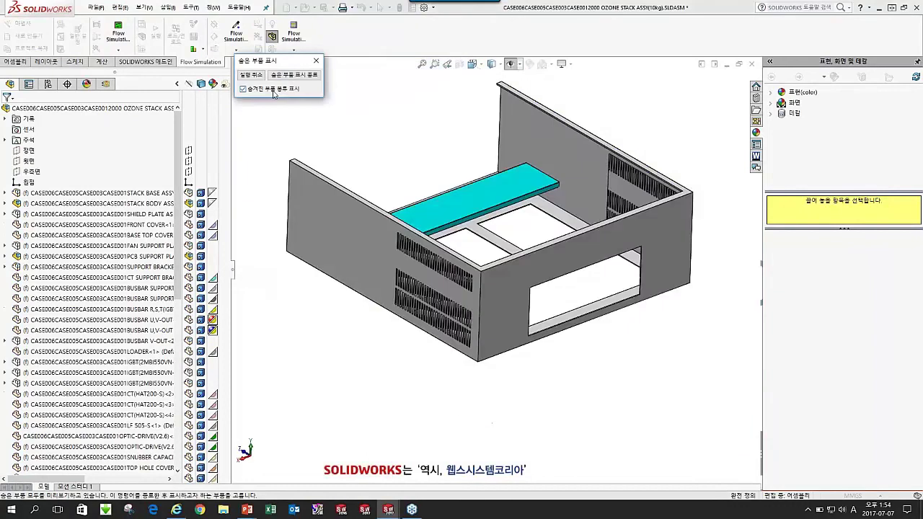
left_click(294, 74)
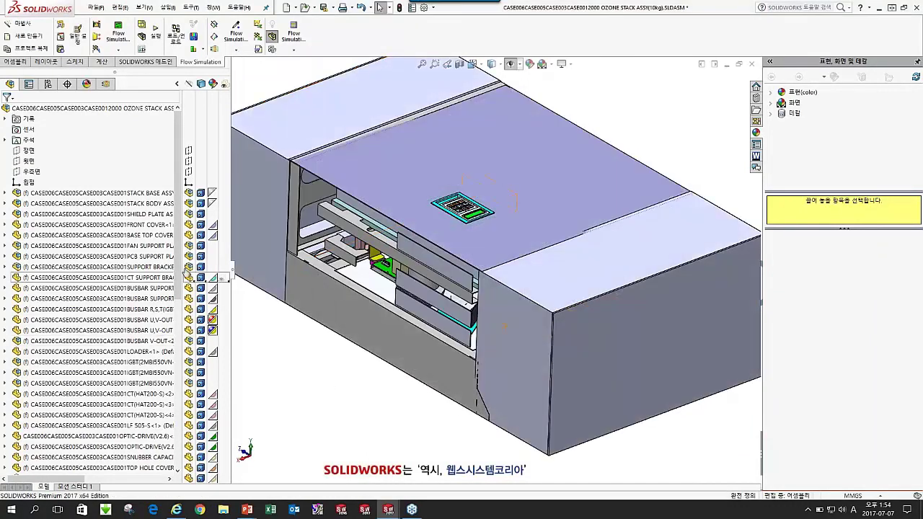
Step: Examine the two 외부AIR부 air boxes at the inlet and outlet ends of the stack assembly
scroll(176, 268, "down", 15)
middle_click_drag(331, 335, 429, 363)
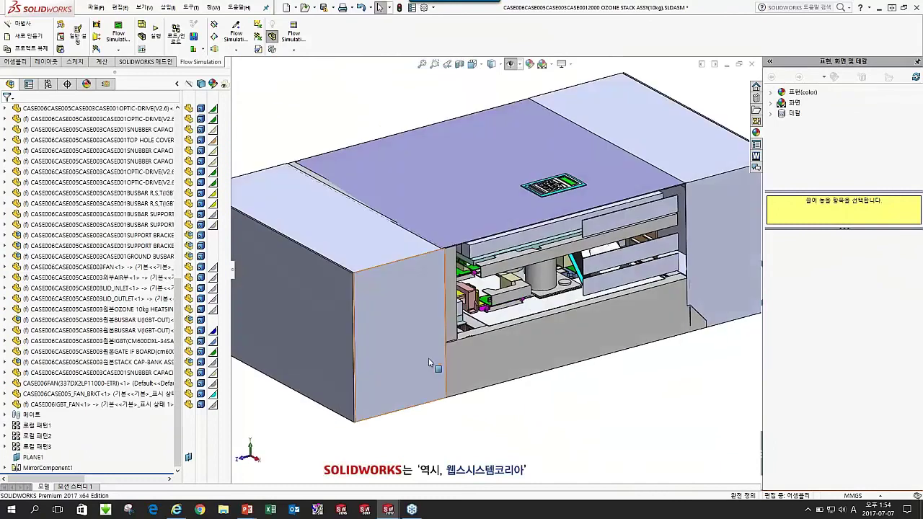
left_click(388, 314)
left_click(718, 223)
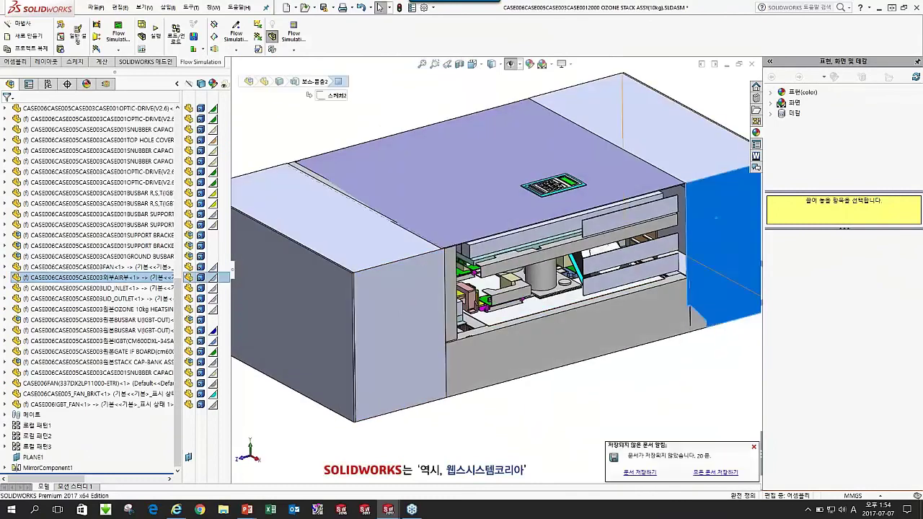
left_click(395, 297)
left_click(715, 278)
left_click(413, 315)
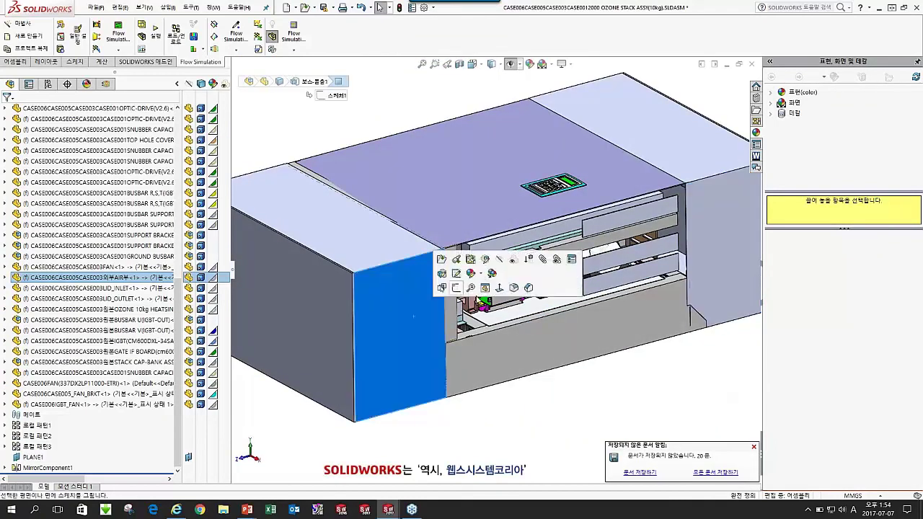
key("f")
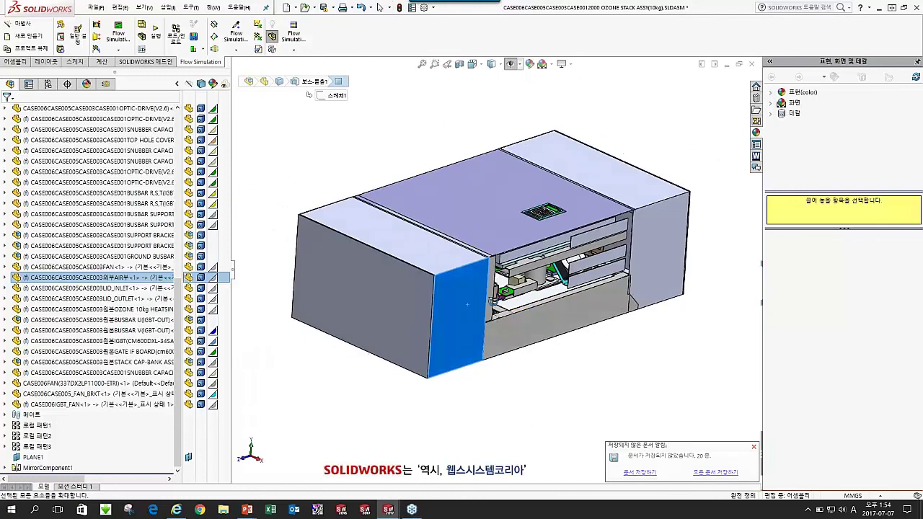
middle_click_drag(494, 307, 474, 317)
scroll(335, 277, "down", 2)
scroll(336, 276, "up", 2)
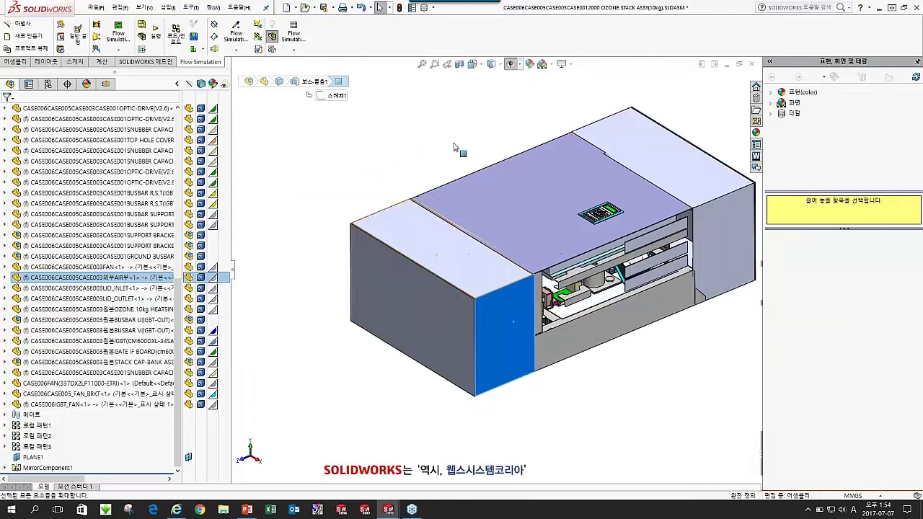
Step: Cut the assembly lengthwise with a vertical section plane moved into the housing and examine the inlet-side fans
left_click(460, 65)
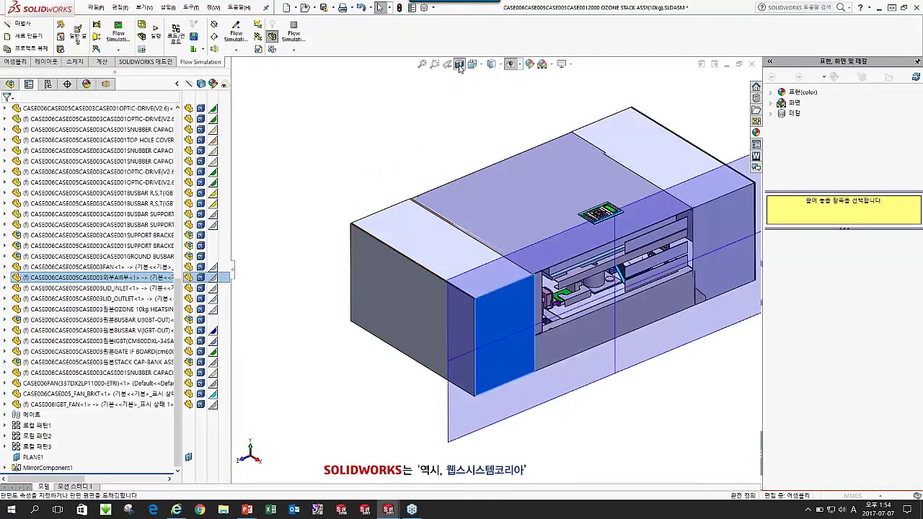
left_click_drag(647, 310, 585, 275)
left_click(8, 110)
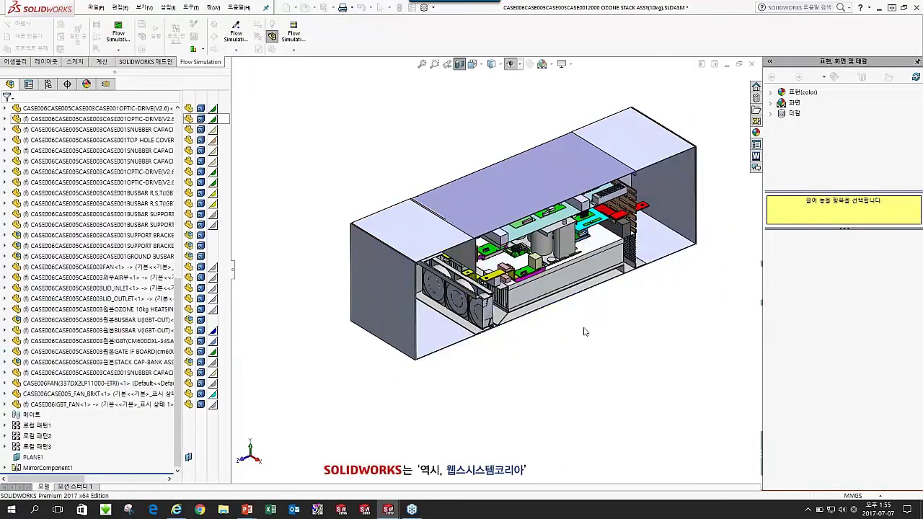
scroll(468, 268, "down", 5)
scroll(469, 269, "down", 6)
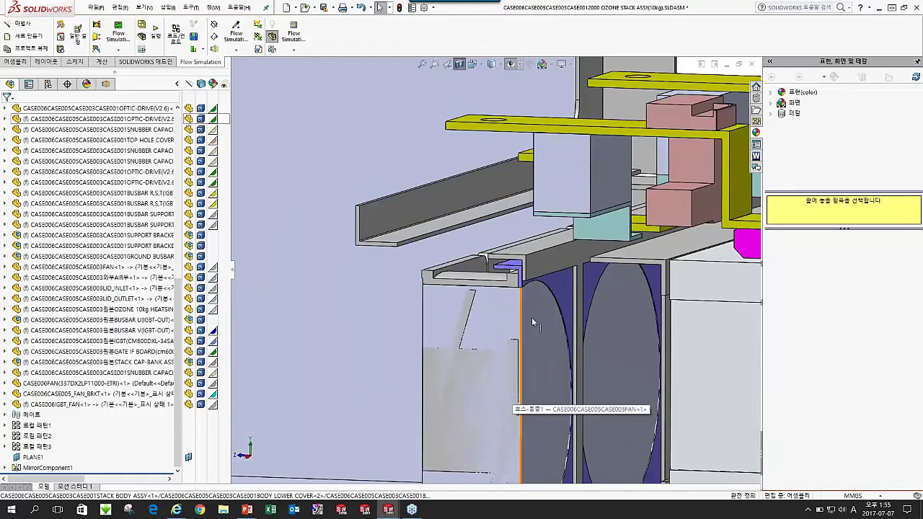
scroll(531, 324, "up", 3)
middle_click_drag(513, 355, 380, 7)
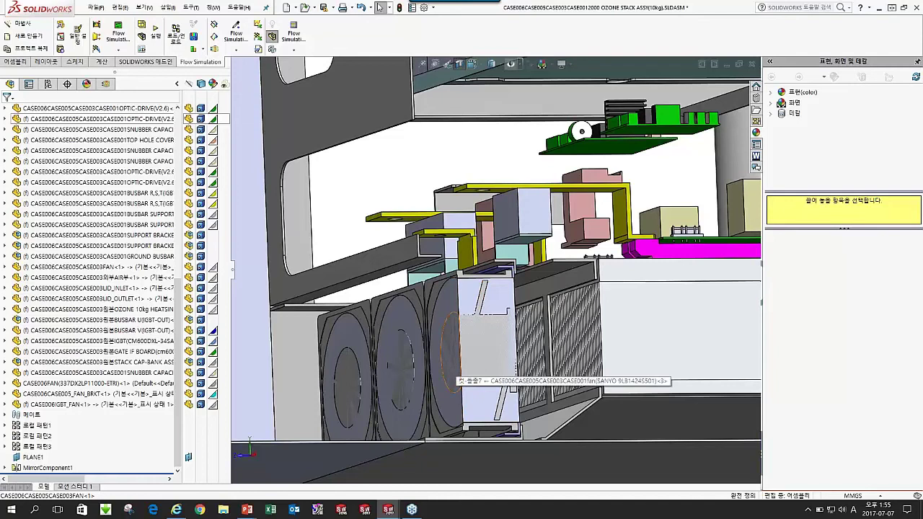
Step: Examine the heatsink, outlet grille and outlet air space in the sectioned assembly, and turn the section view off
scroll(459, 358, "up", 6)
scroll(645, 282, "down", 2)
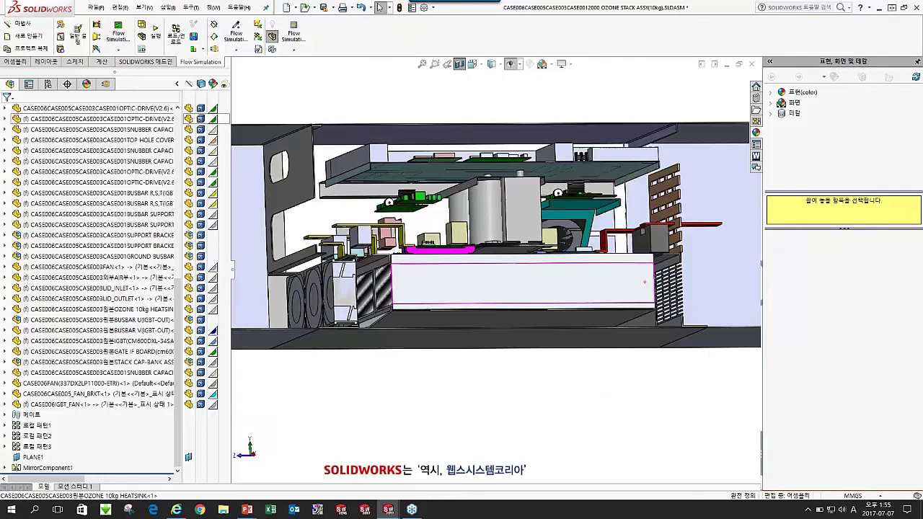
middle_click_drag(645, 282, 564, 189)
scroll(563, 185, "down", 3)
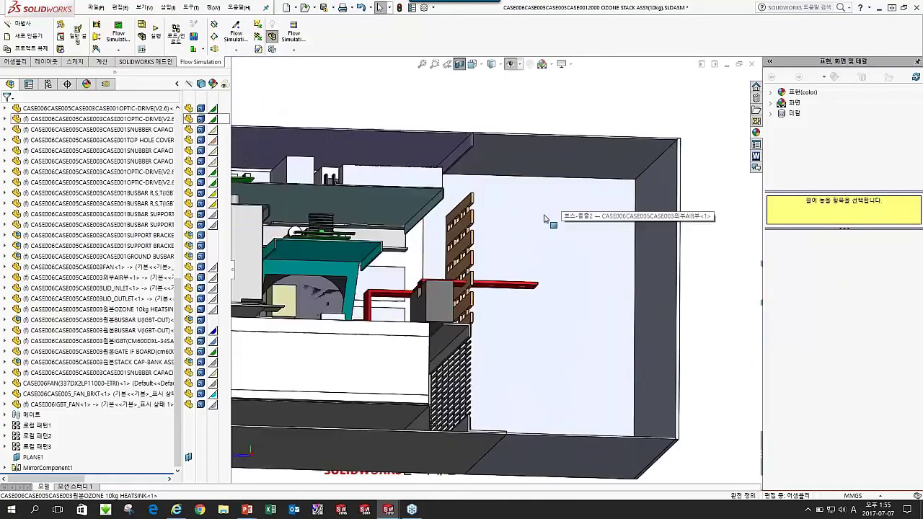
middle_click_drag(546, 218, 530, 155)
middle_click_drag(570, 277, 554, 333)
scroll(517, 323, "up", 4)
scroll(517, 323, "down", 3)
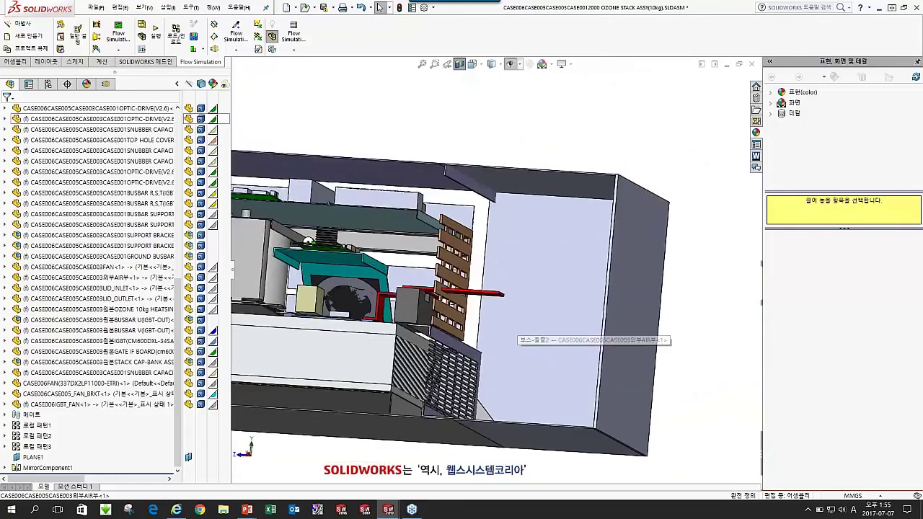
scroll(448, 267, "down", 1)
left_click(459, 64)
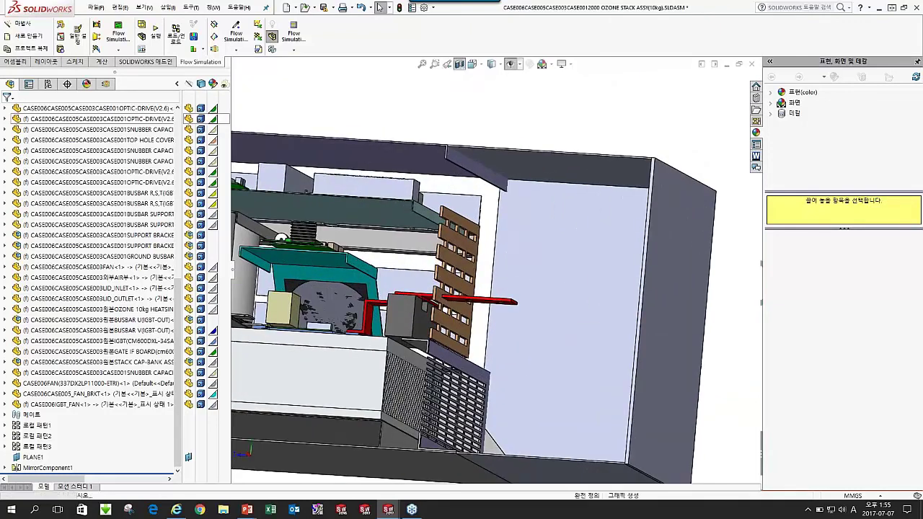
left_click(272, 50)
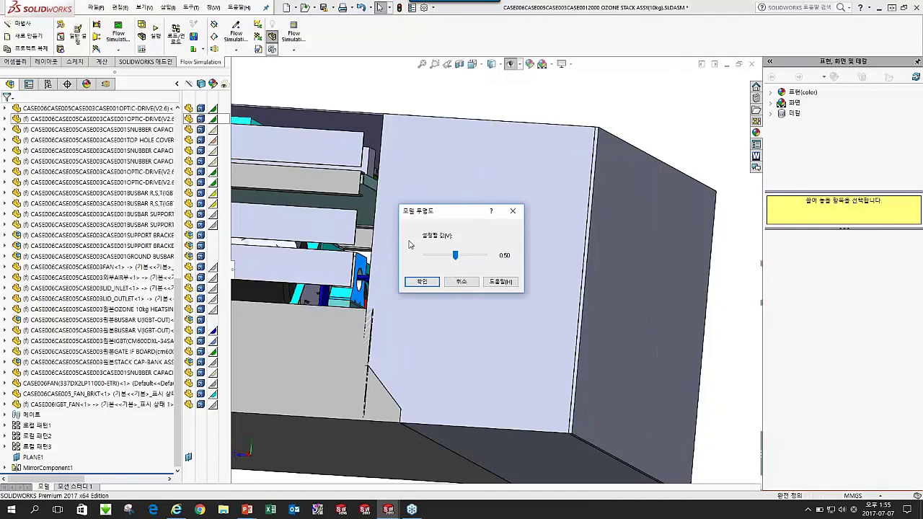
left_click(465, 284)
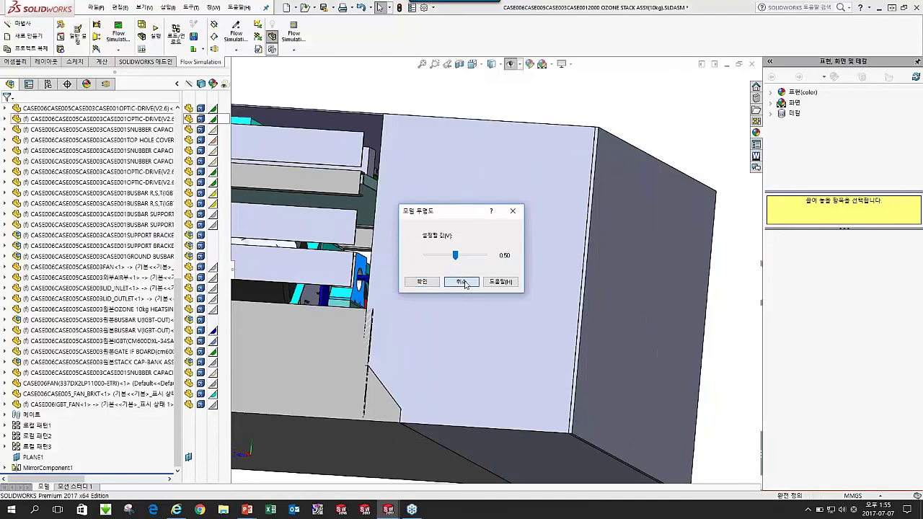
left_click(545, 65)
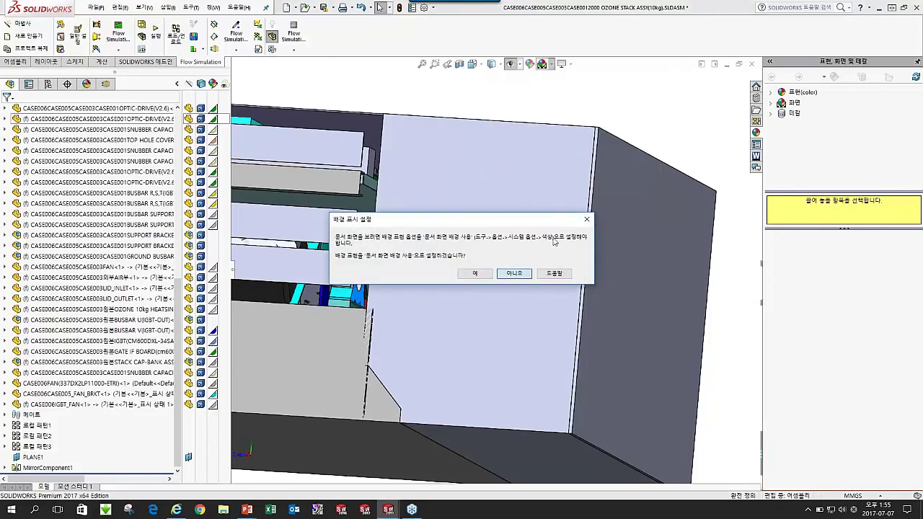
left_click(514, 273)
Step: Hide the LID_OUTLET plate and the 외부AIR부 air enclosure
left_click(526, 211)
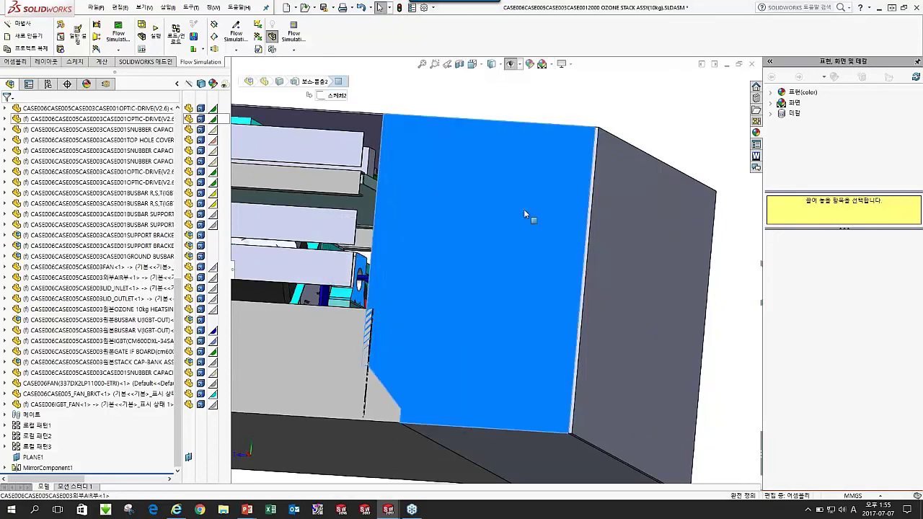
left_click(83, 278)
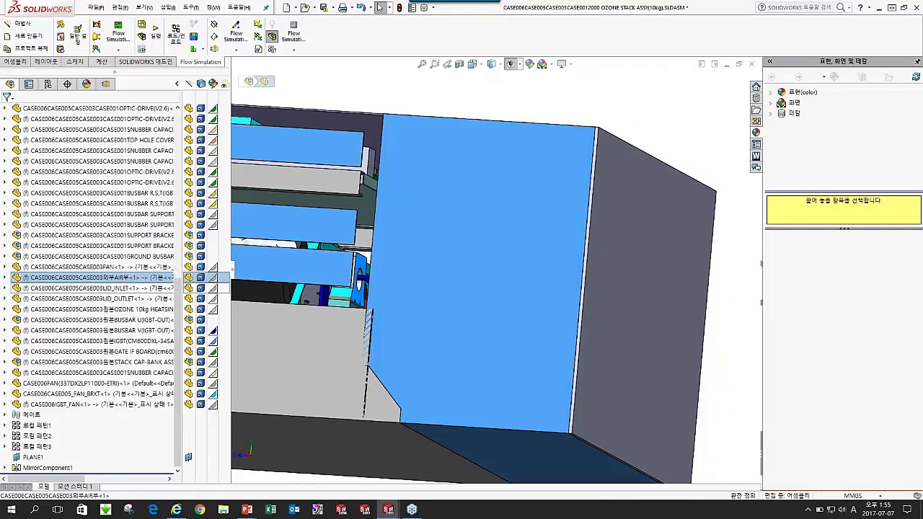
scroll(461, 317, "up", 2)
middle_click_drag(463, 321, 619, 322)
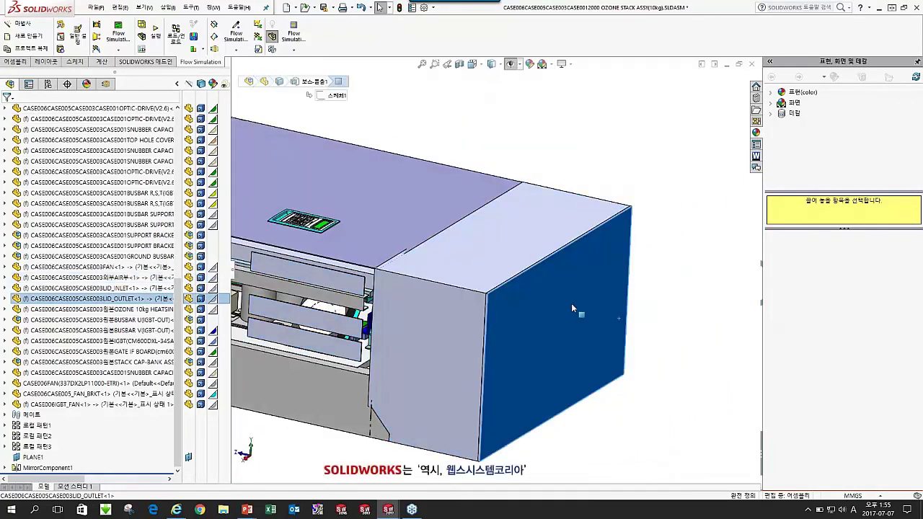
right_click(571, 303)
left_click(638, 122)
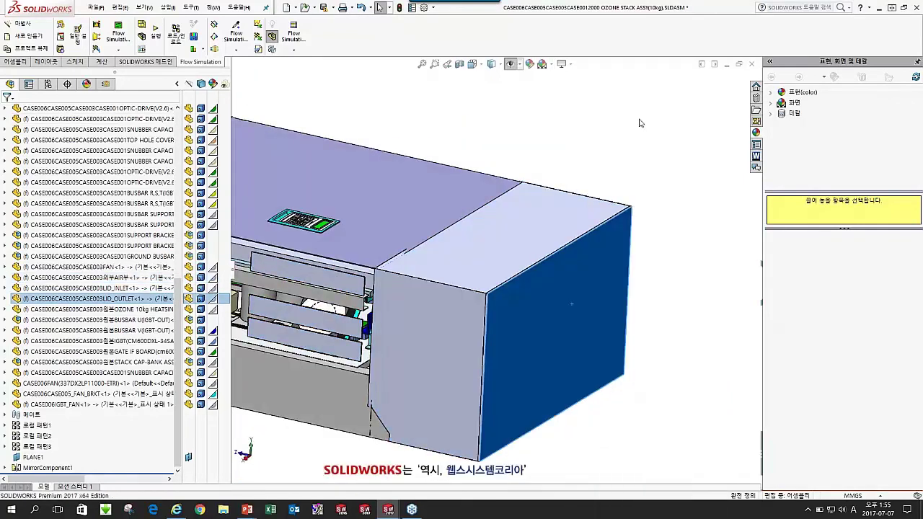
left_click(566, 220)
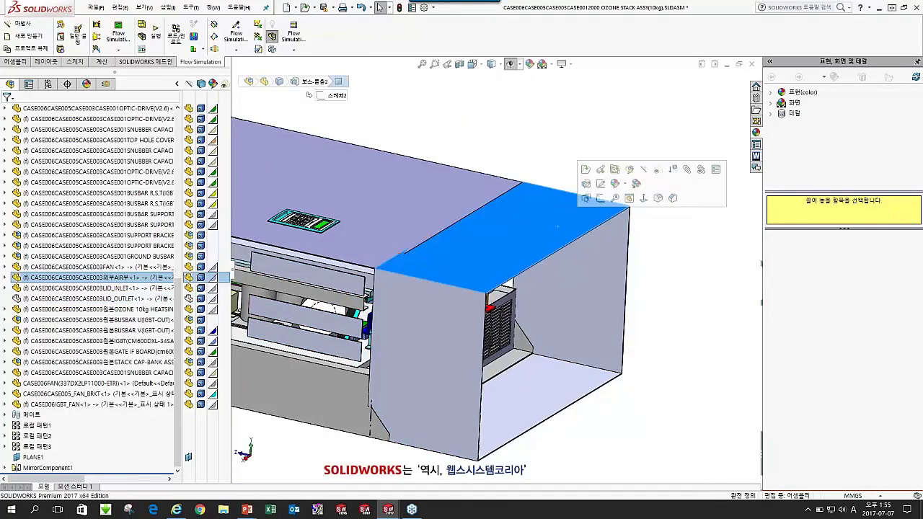
left_click(643, 170)
Step: Hide the LID_INLET plate standing in front of the fan side
scroll(601, 309, "up", 3)
scroll(573, 308, "up", 2)
scroll(399, 253, "down", 3)
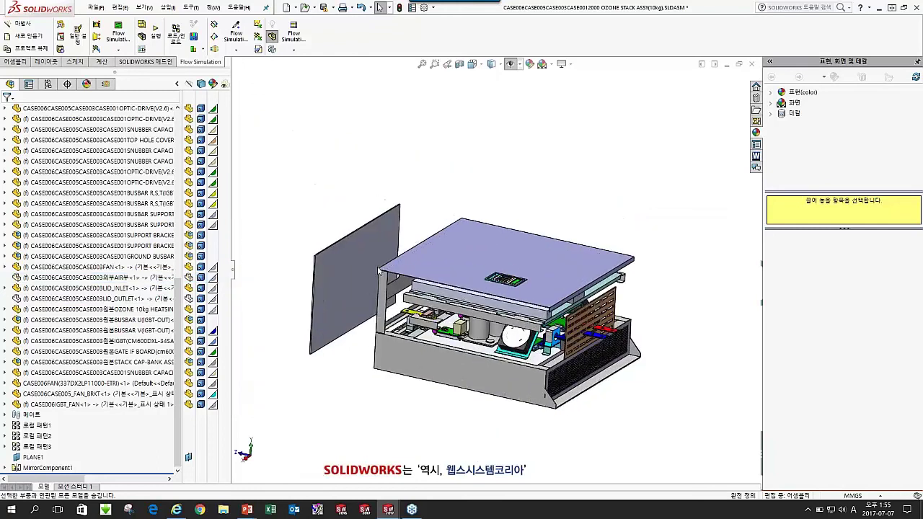
left_click(367, 258)
left_click(453, 202)
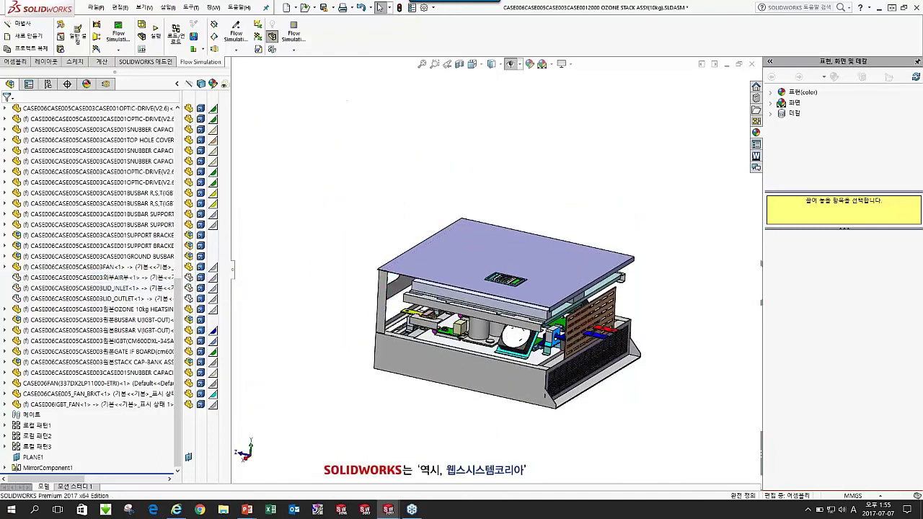
Step: Make the model transparent in Flow Simulation with a transparency value of 0.70
middle_click_drag(482, 343, 557, 357)
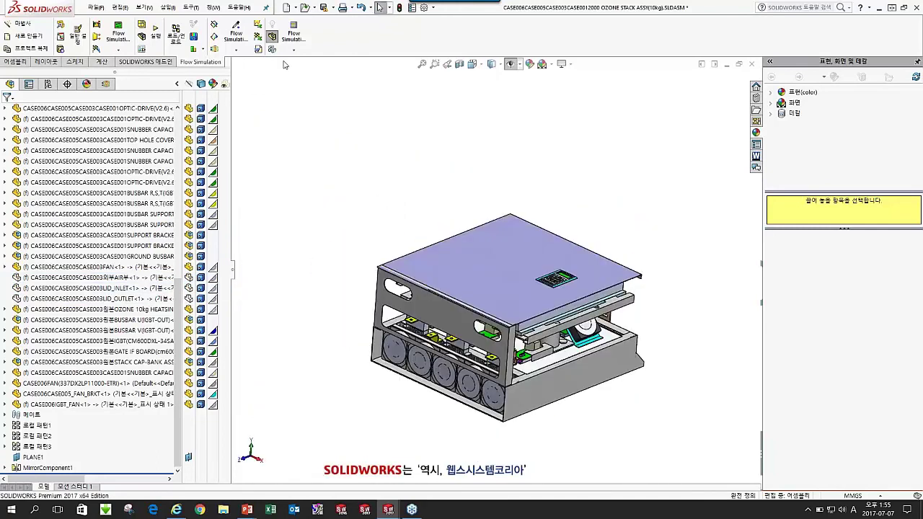
left_click(271, 35)
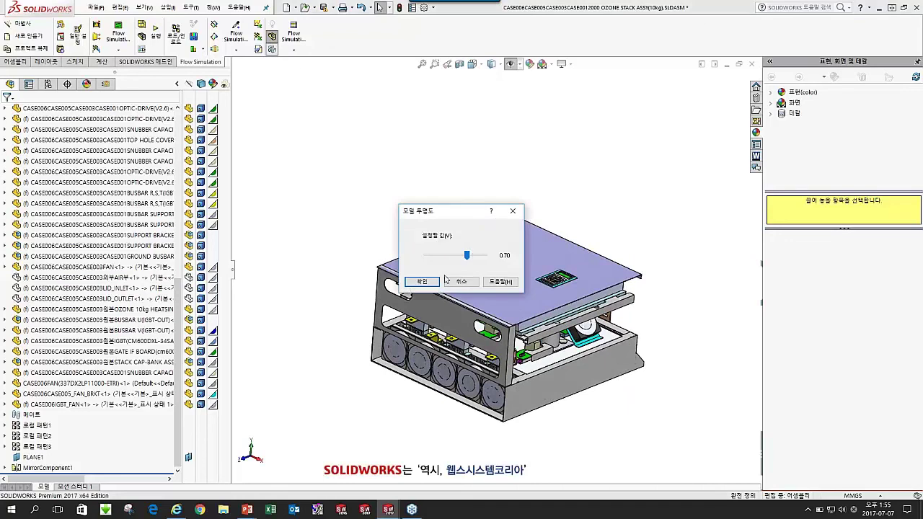
left_click(422, 281)
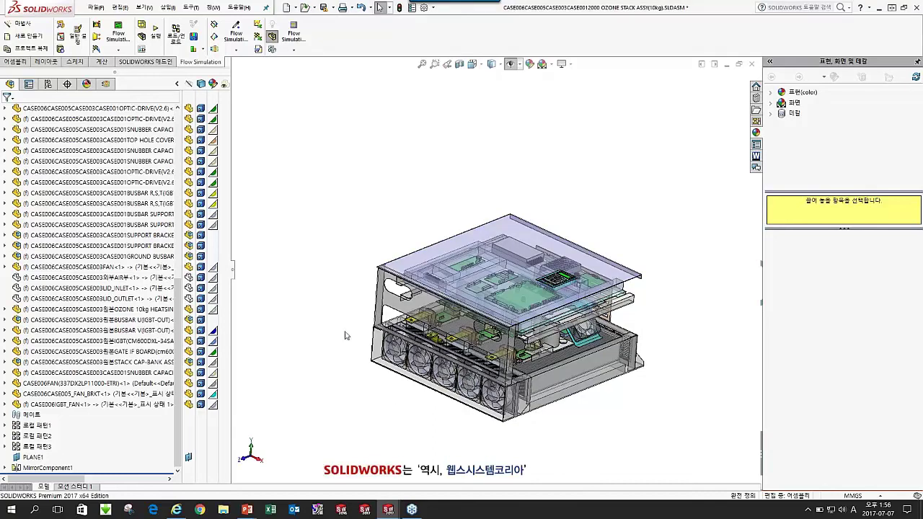
Step: Open the definition of the internal fan FAN001(9LB1424S501) and its fan entry in the engineering database
mouse_move(345, 334)
middle_mouse_down()
mouse_move(310, 338)
mouse_move(346, 344)
middle_mouse_up()
left_click(106, 84)
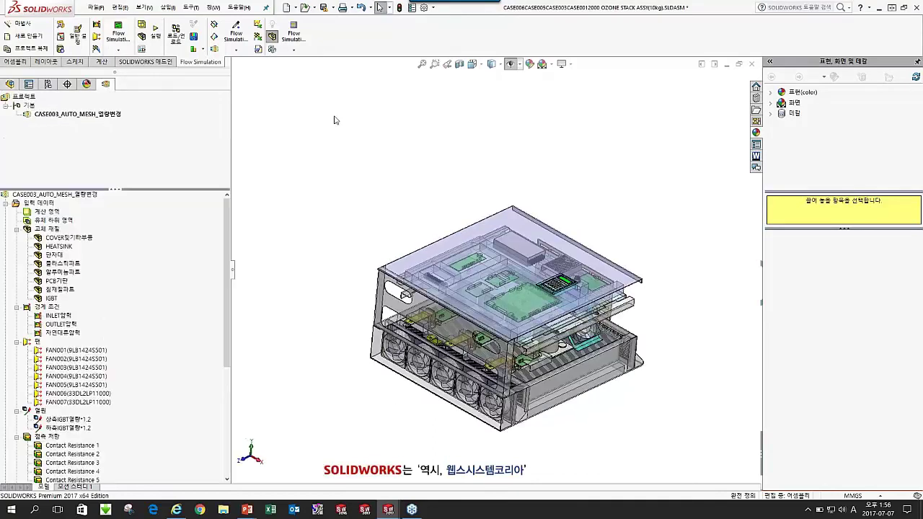
left_click(78, 352)
right_click(80, 356)
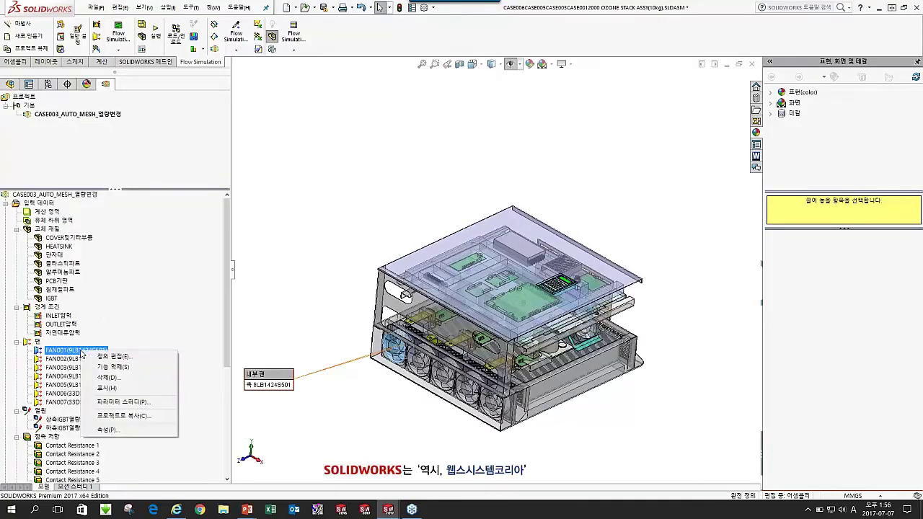
left_click(105, 359)
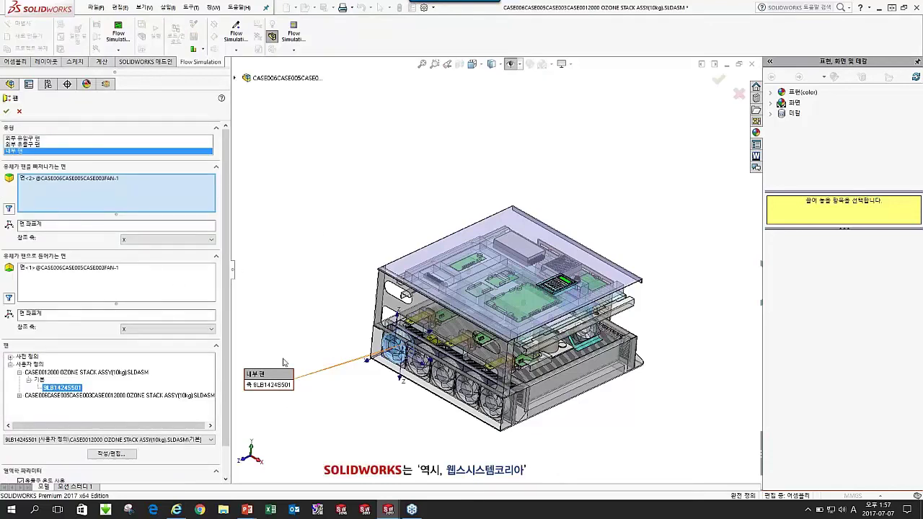
middle_click_drag(343, 362, 404, 367)
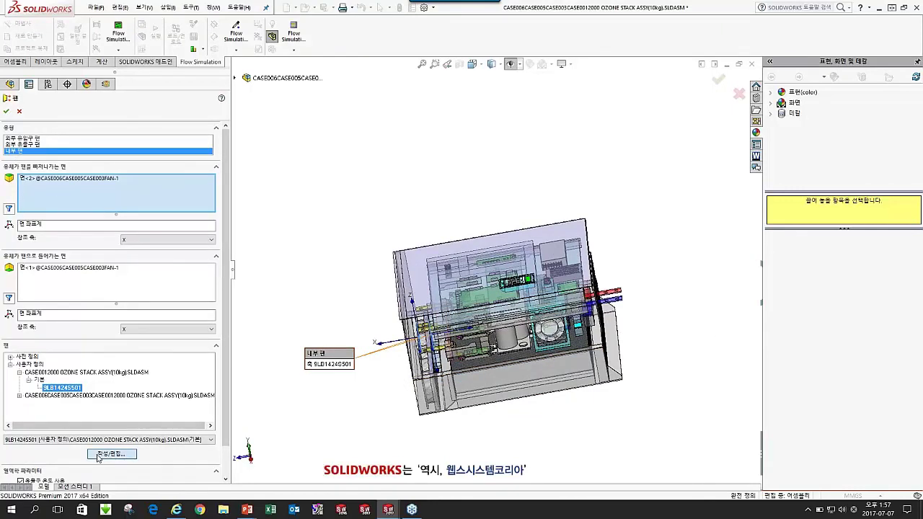
left_click(119, 459)
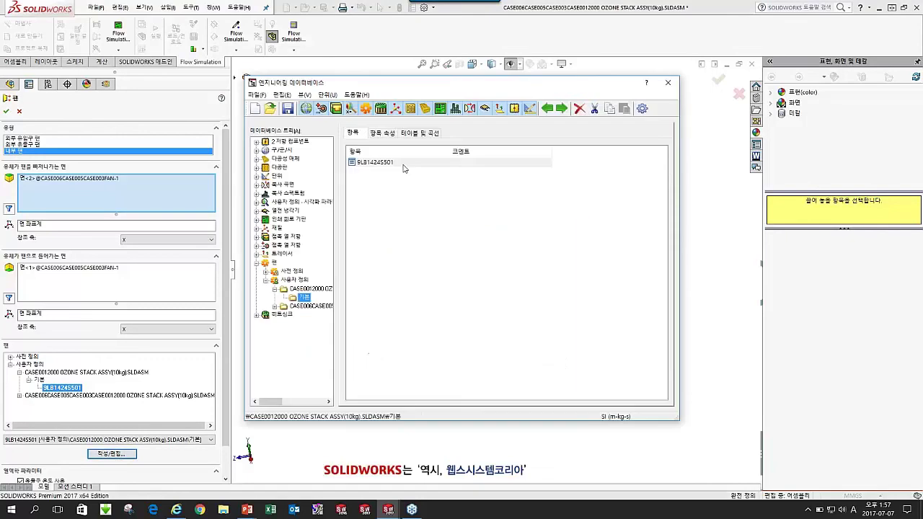
Step: Inspect the 9LB1424S501 fan's item properties and pressure curve, then leave the database and fan definition without saving
left_click(382, 134)
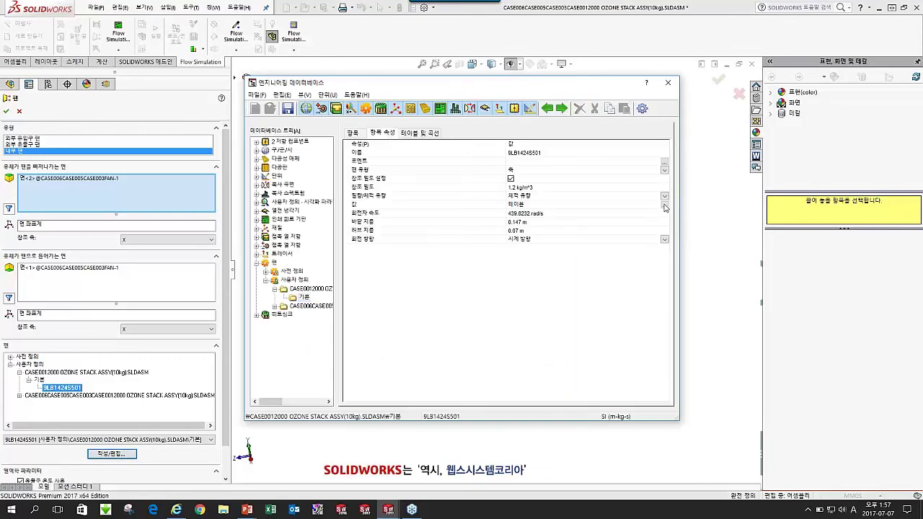
left_click(419, 133)
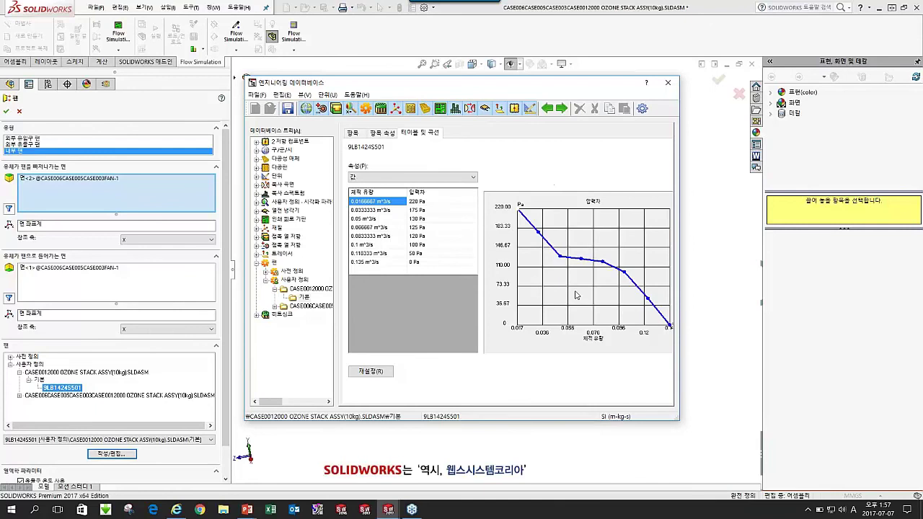
left_click(668, 82)
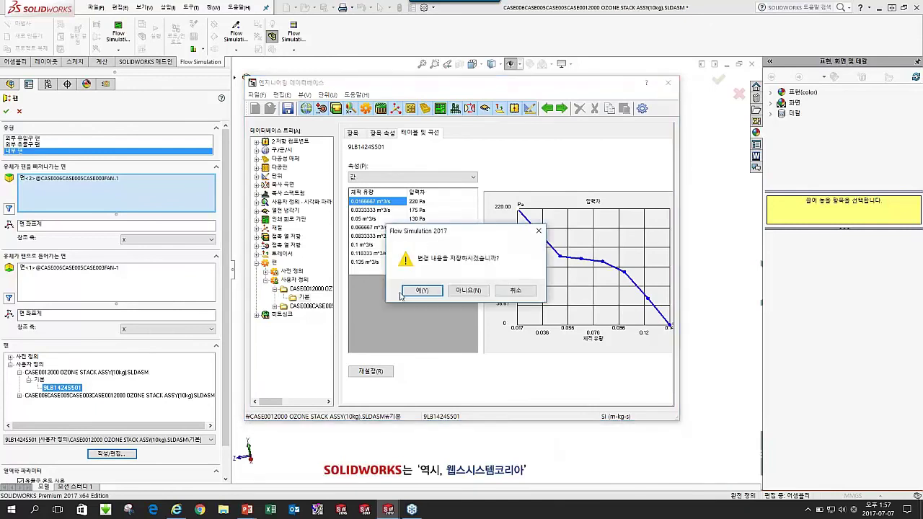
left_click(465, 291)
left_click(20, 112)
Step: Highlight several solid material assignments, including COVER및기타부품, 단자대 and 알루미늄파트, to see which parts they cover
mouse_move(226, 278)
left_mouse_down()
mouse_move(223, 311)
mouse_move(222, 271)
left_mouse_up()
left_click(59, 248)
left_click(58, 255)
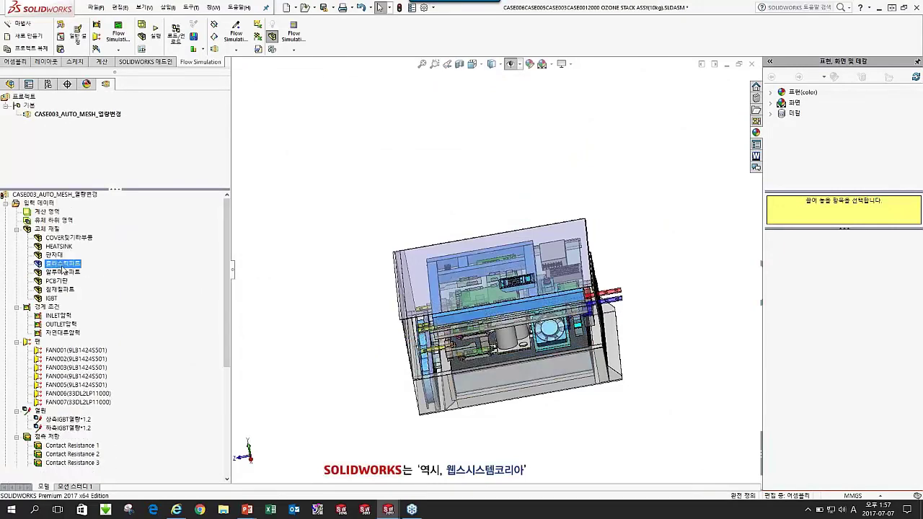
left_click(55, 239)
left_click(55, 255)
left_click(64, 272)
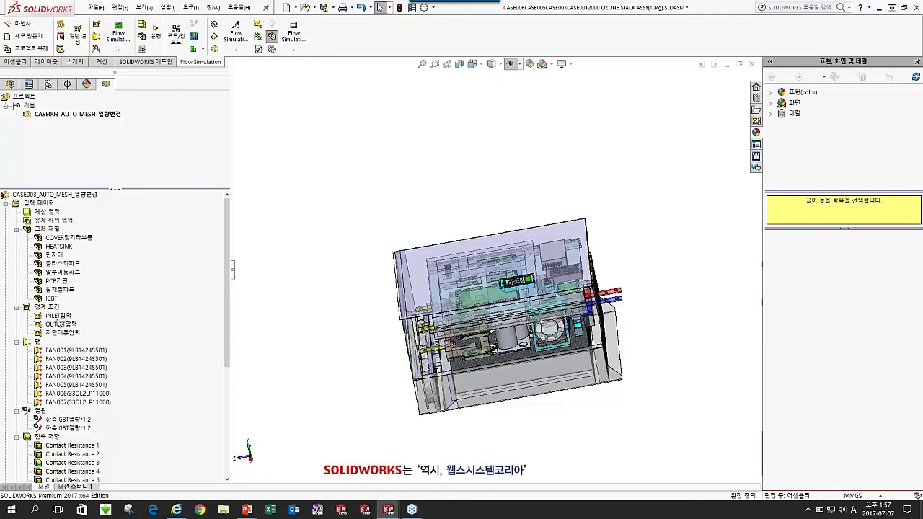
Step: Inspect the INLET압력 boundary condition's environment pressure definition and close it without changes
left_click(58, 315)
right_click(55, 315)
left_click(81, 323)
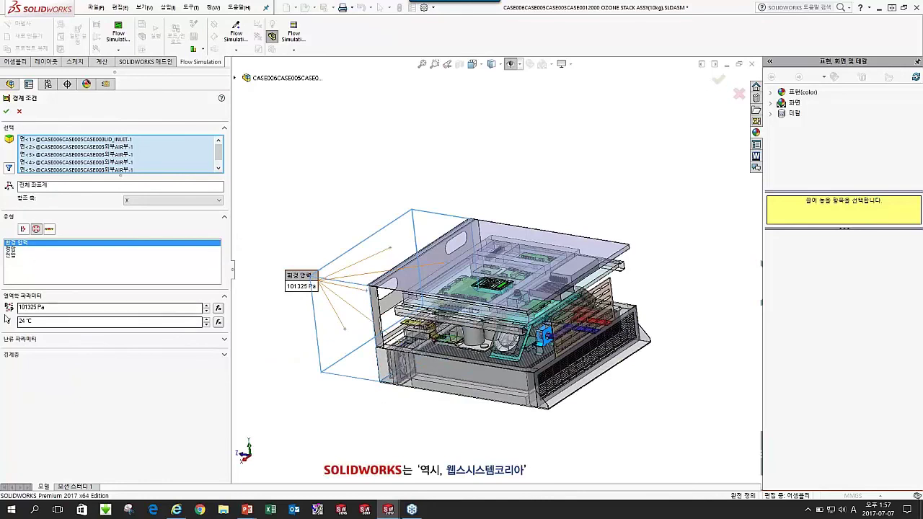
left_click(19, 111)
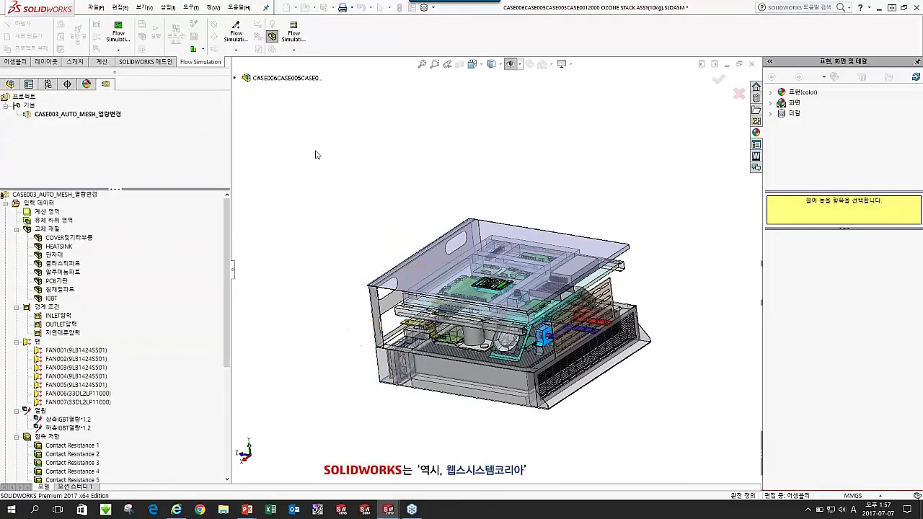
Step: Check the 상측IGBT열량*1.2 heat source, and inspect the Contact Resistance 1 definition without changing it
left_click_drag(234, 261, 242, 316)
scroll(425, 326, "down", 1)
scroll(425, 327, "down", 1)
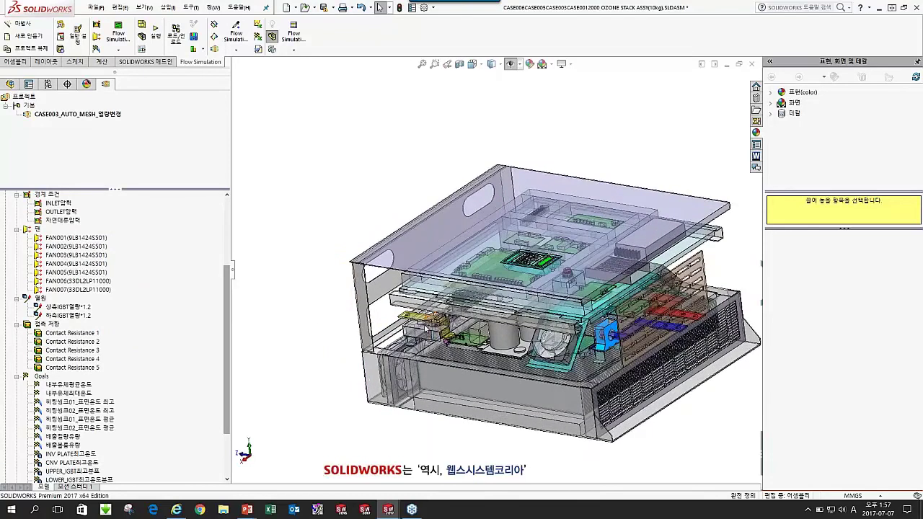
middle_click_drag(424, 329, 422, 373)
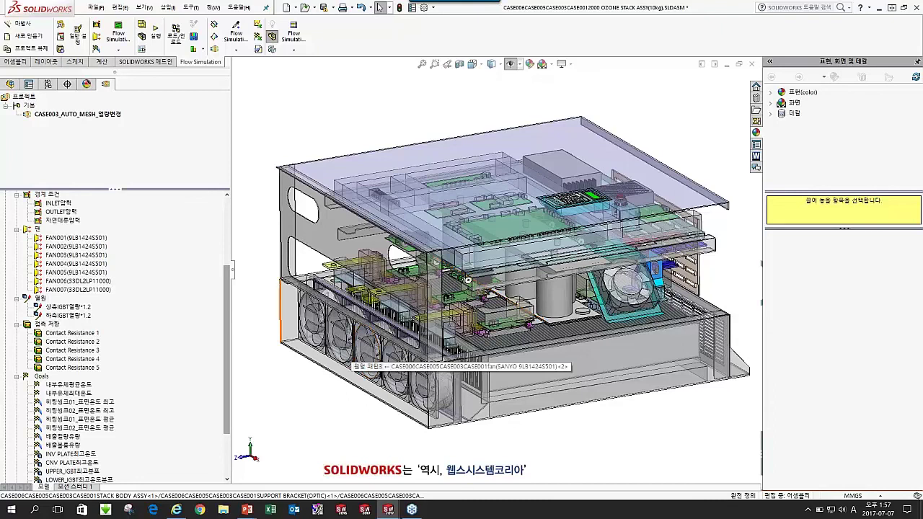
scroll(297, 315, "up", 1)
middle_click_drag(297, 315, 262, 239)
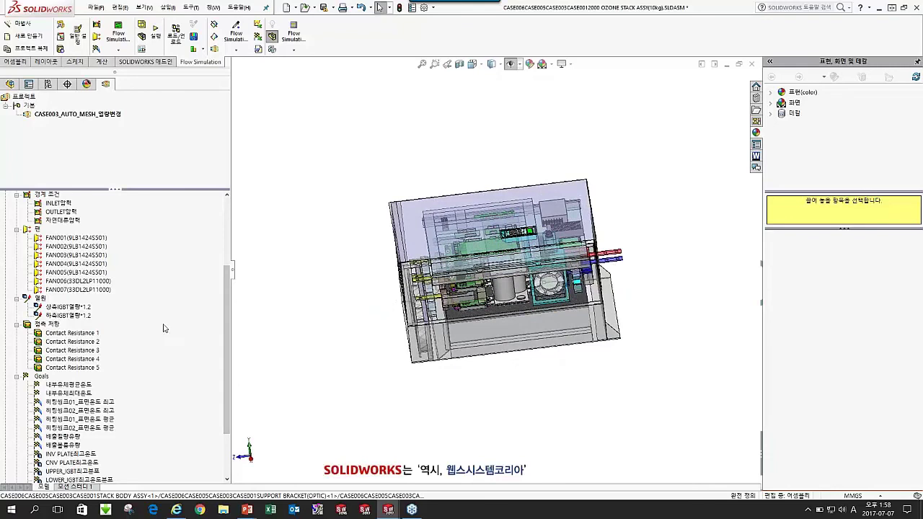
left_click(83, 308)
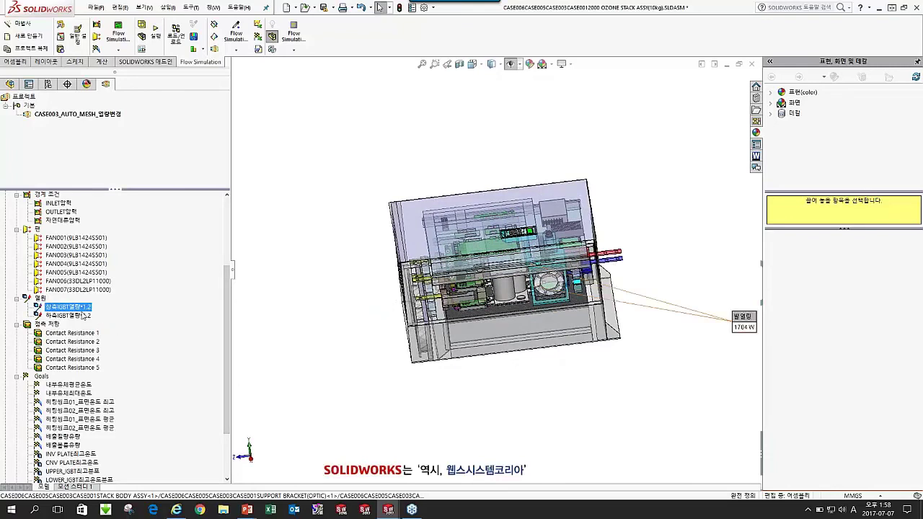
left_click(85, 333)
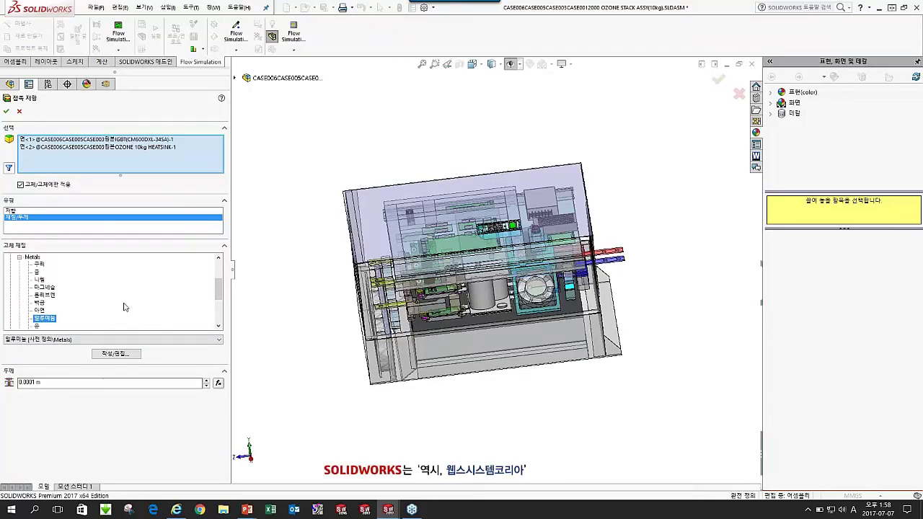
left_click(20, 112)
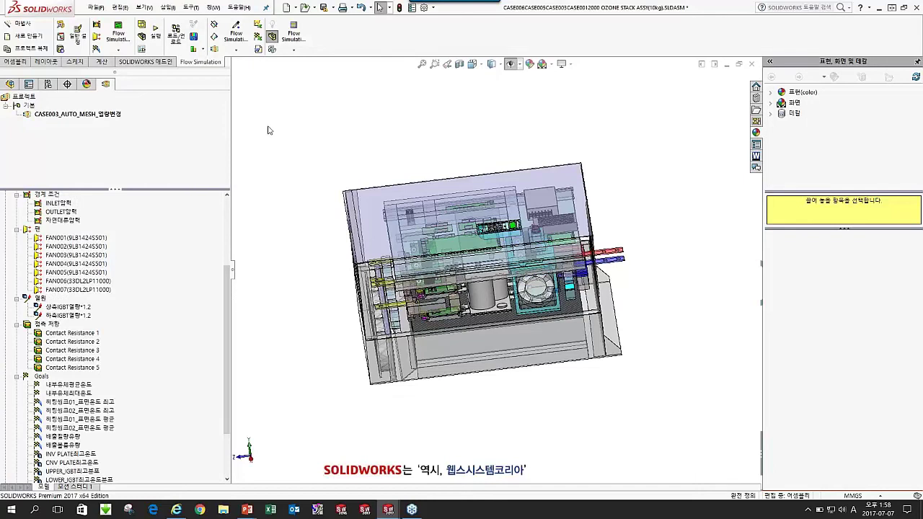
Step: Load the calculated results of the CASE003_AUTO_MESH_열량변경 project and expand its results branch
left_click_drag(228, 286, 228, 327)
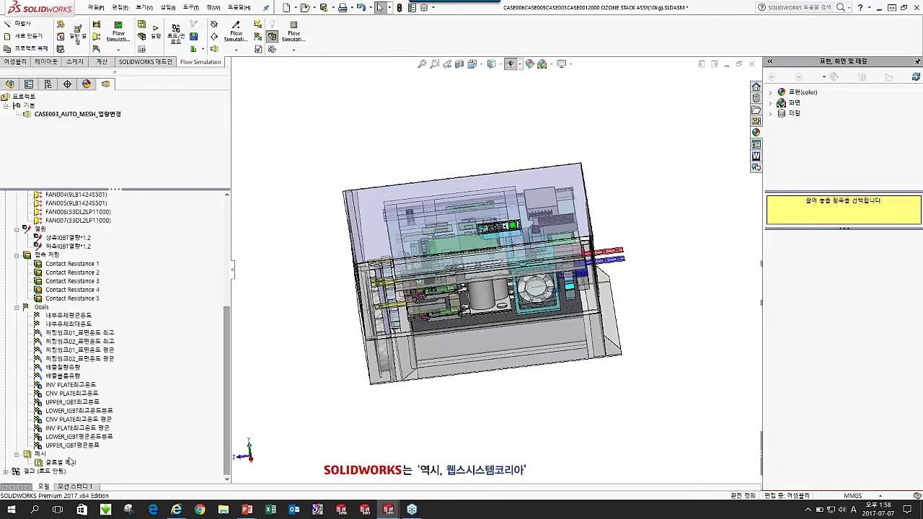
right_click(50, 471)
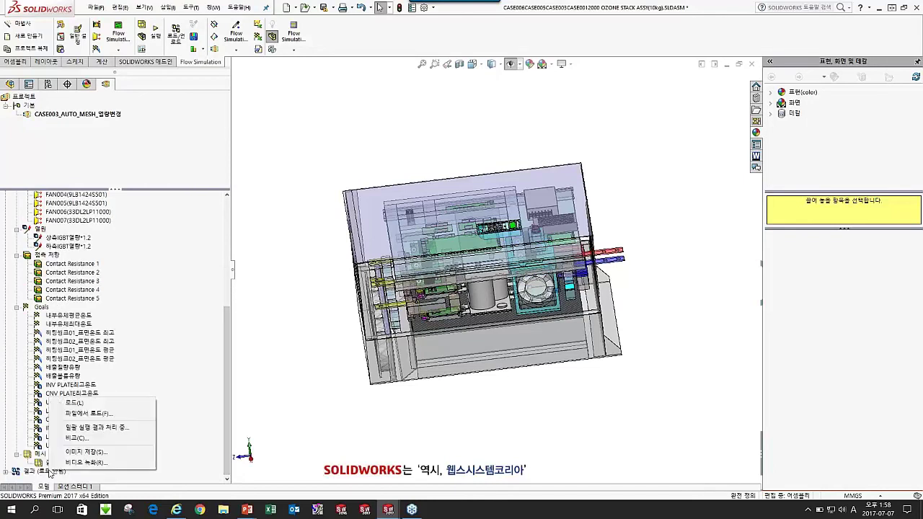
left_click(73, 403)
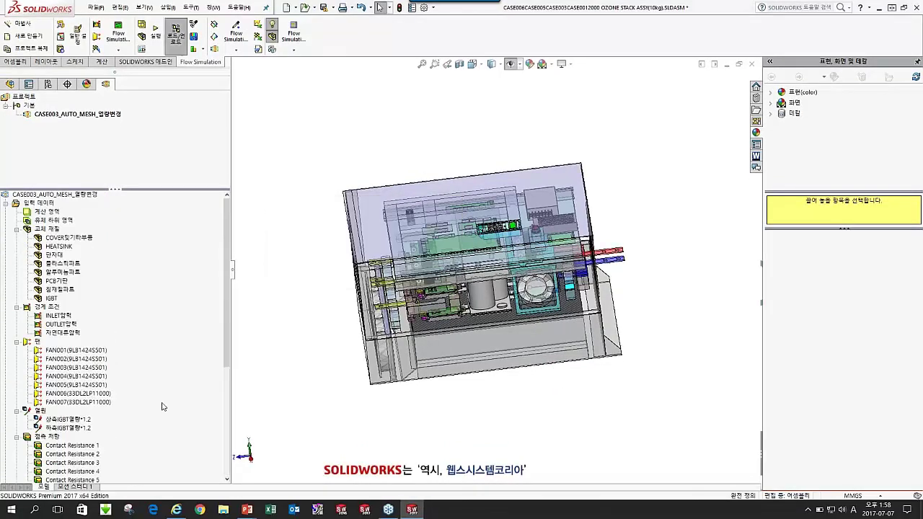
left_click_drag(229, 332, 229, 450)
left_click(5, 472)
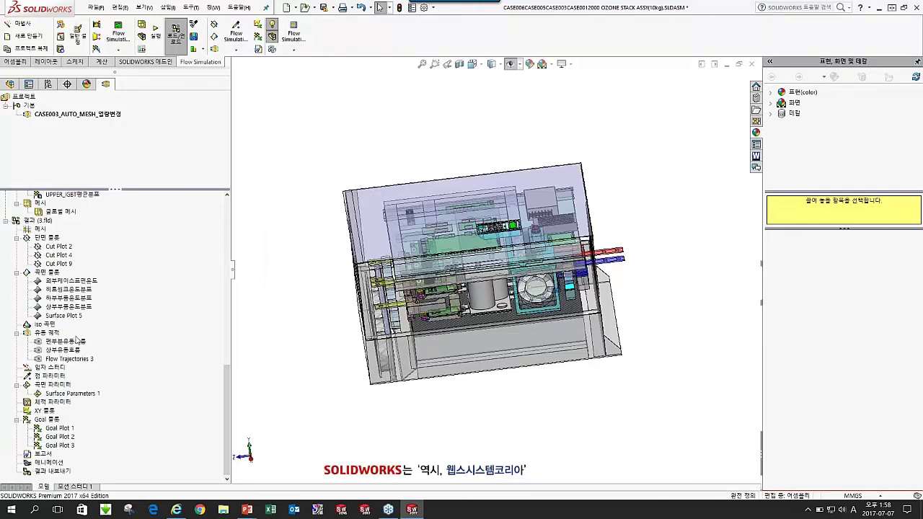
Step: Show the 히트싱크온도분포 surface plot and examine the heat sink's temperature distribution around the IGBT modules
left_click(68, 289)
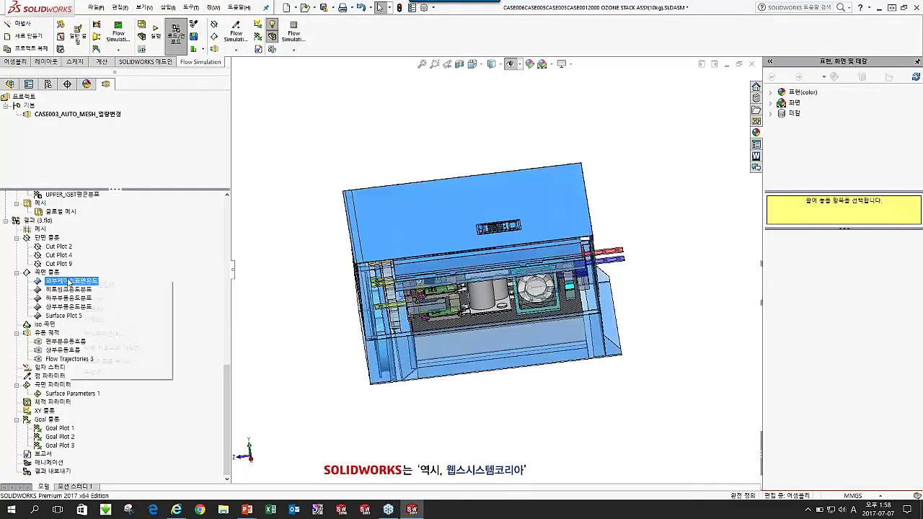
right_click(68, 289)
left_click(43, 290)
right_click(44, 291)
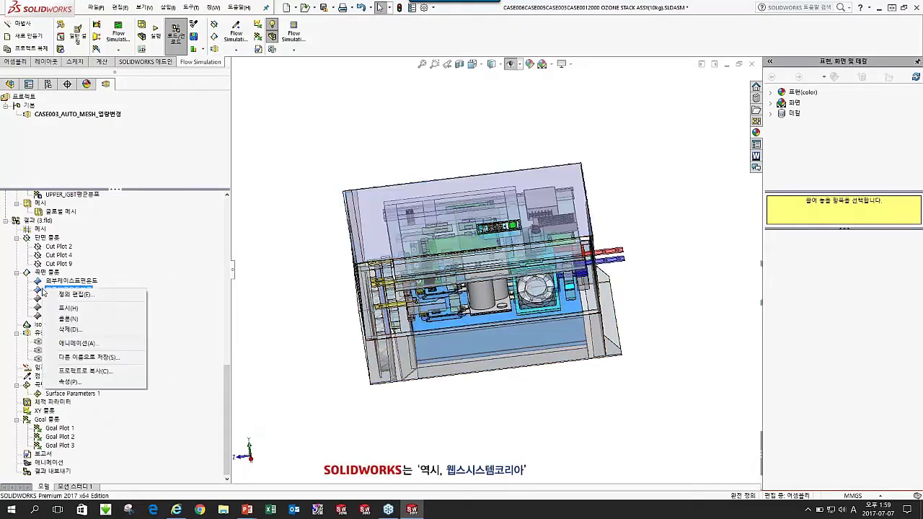
left_click(68, 307)
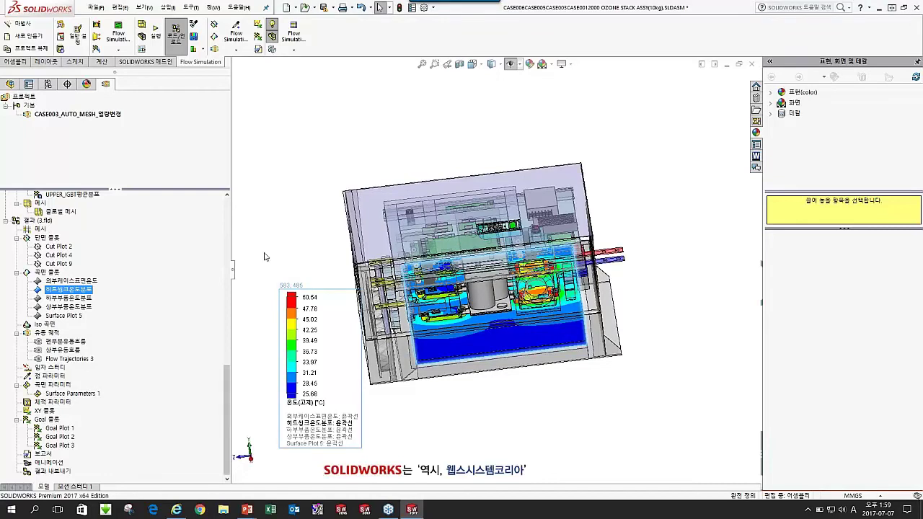
middle_click_drag(469, 375, 416, 462)
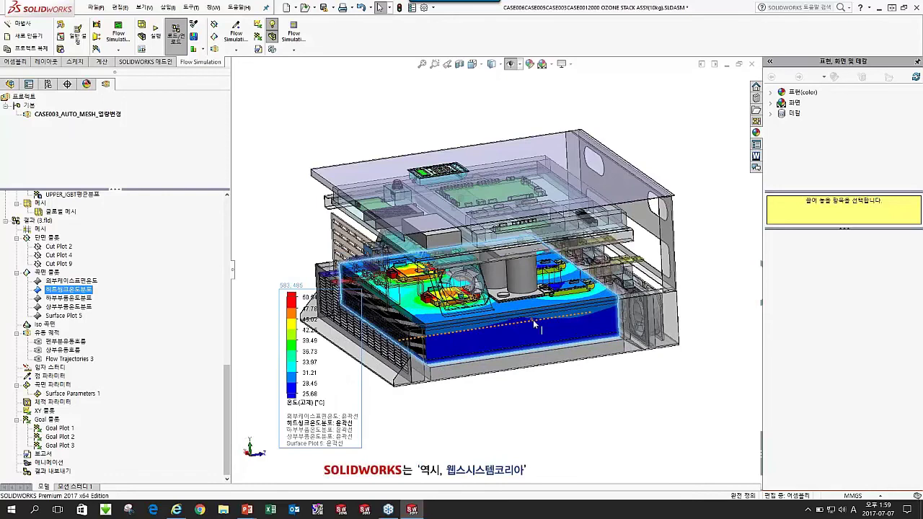
scroll(514, 286, "down", 4)
scroll(514, 287, "down", 3)
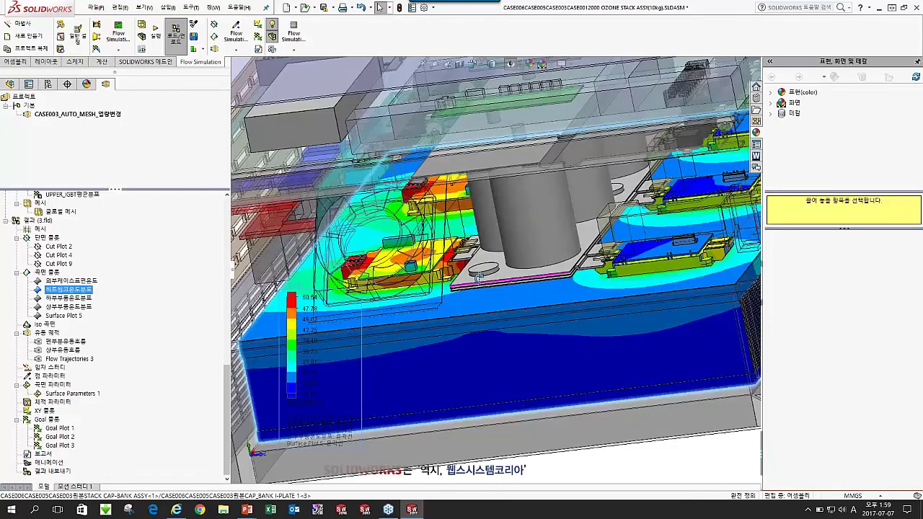
middle_click_drag(479, 277, 548, 310)
key("f")
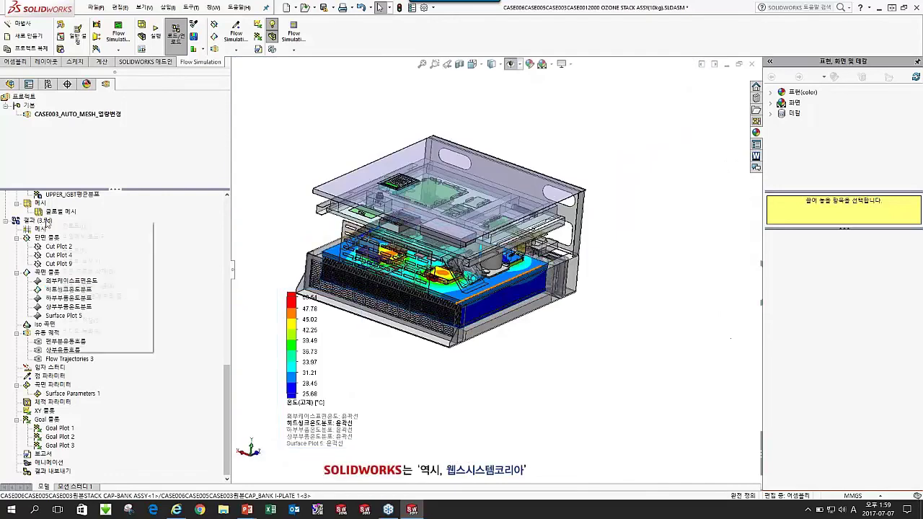
Step: Display the temperature probe labels on the assembly and examine the values around the components
right_click(42, 221)
left_click(80, 261)
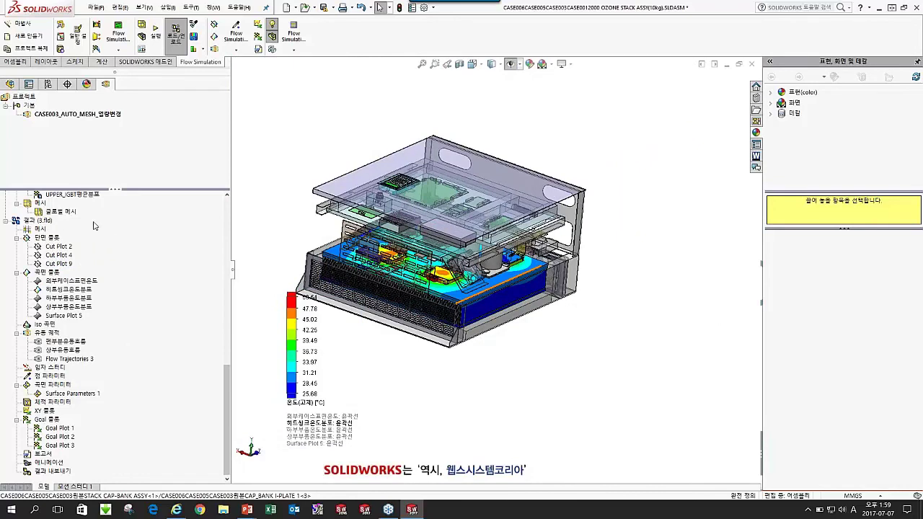
right_click(28, 219)
left_click(394, 376)
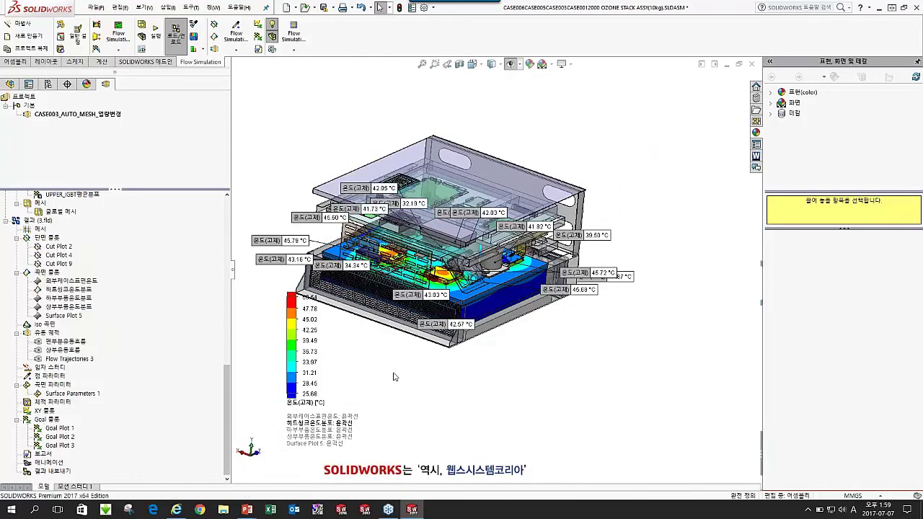
scroll(432, 250, "down", 3)
mouse_move(433, 251)
middle_mouse_down()
mouse_move(405, 269)
mouse_move(435, 264)
middle_mouse_up()
middle_click_drag(329, 235, 503, 347, "ctrl")
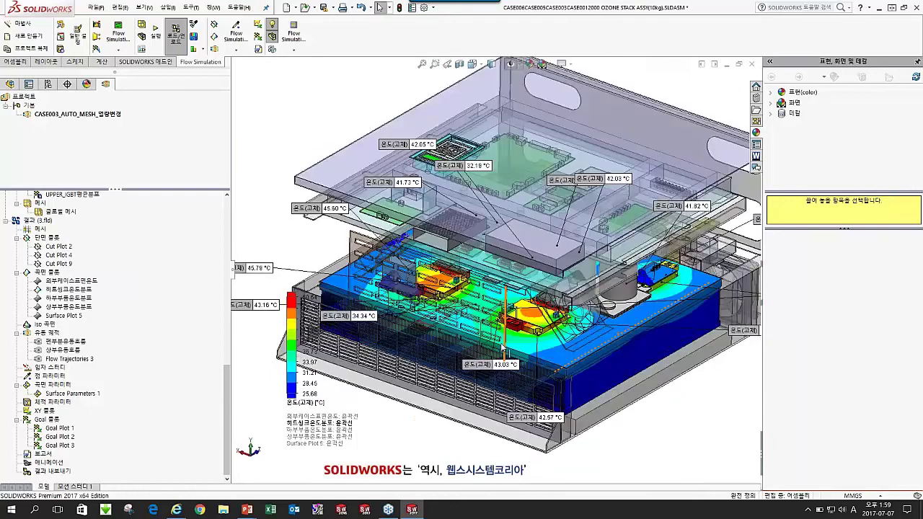
scroll(503, 348, "up", 3)
scroll(567, 252, "down", 1)
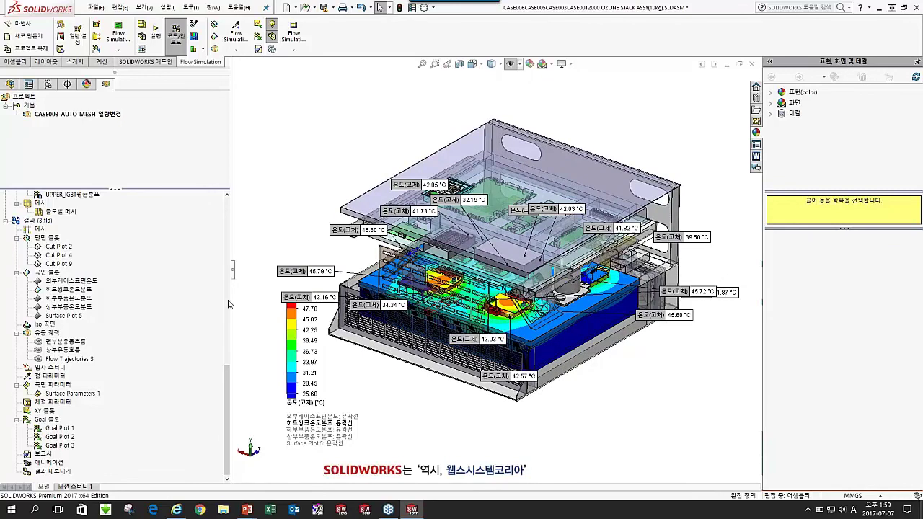
scroll(231, 358, "up", 2)
scroll(231, 358, "up", 1)
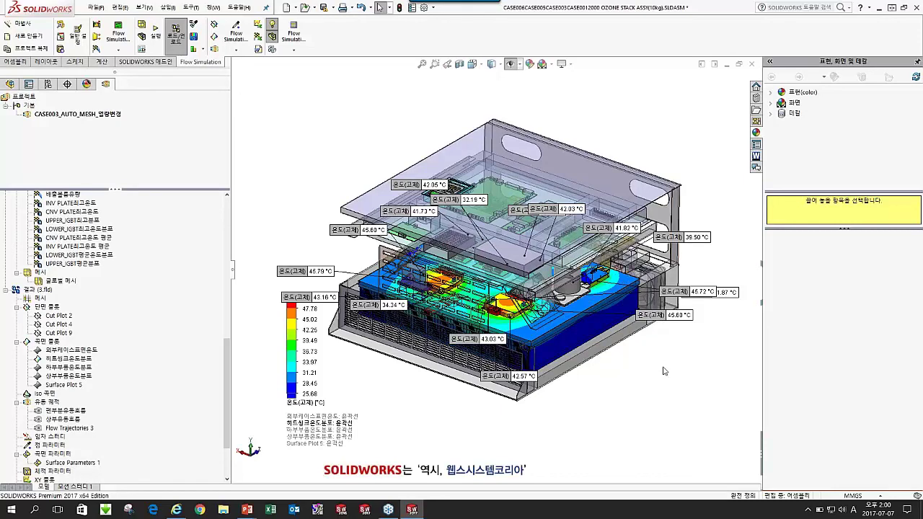
Step: Switch to the PowerPoint presentation and go to slide 29, 전자 제품의 열전달 해석 사례(1)
left_click(879, 7)
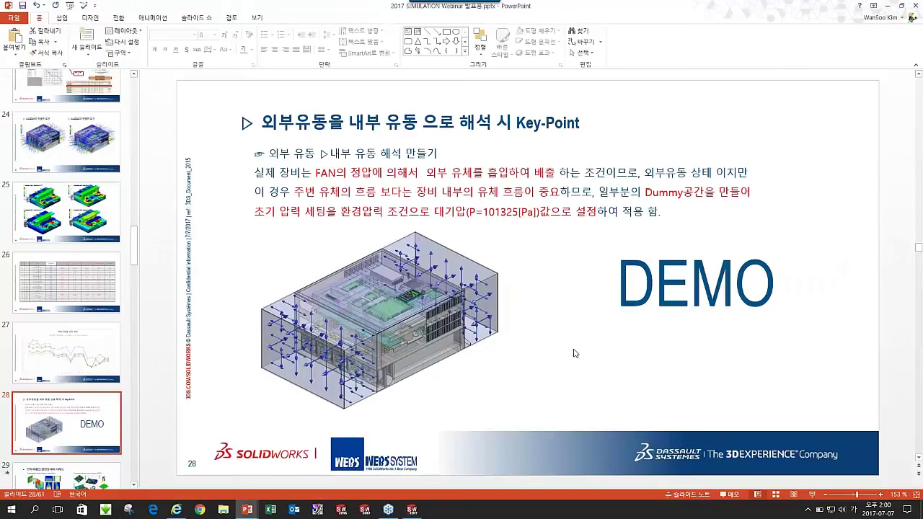
scroll(84, 425, "down", 3)
left_click(85, 414)
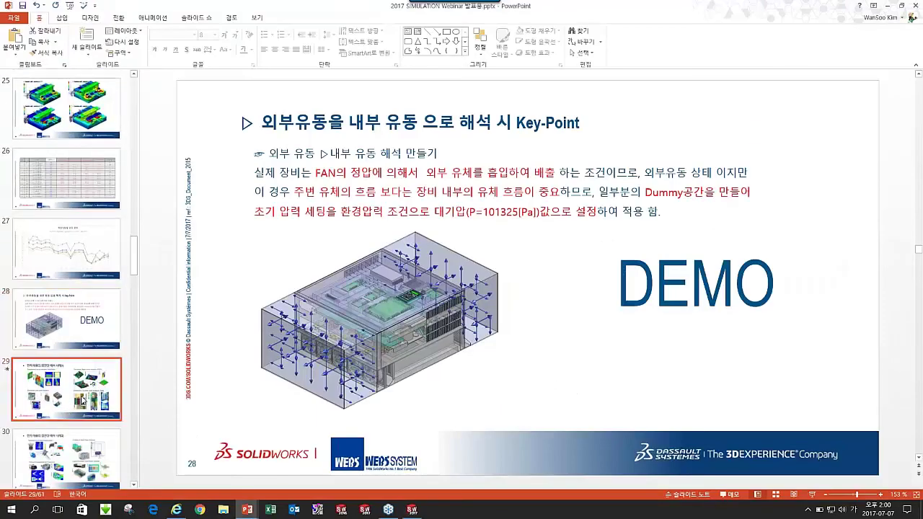
left_click(85, 431)
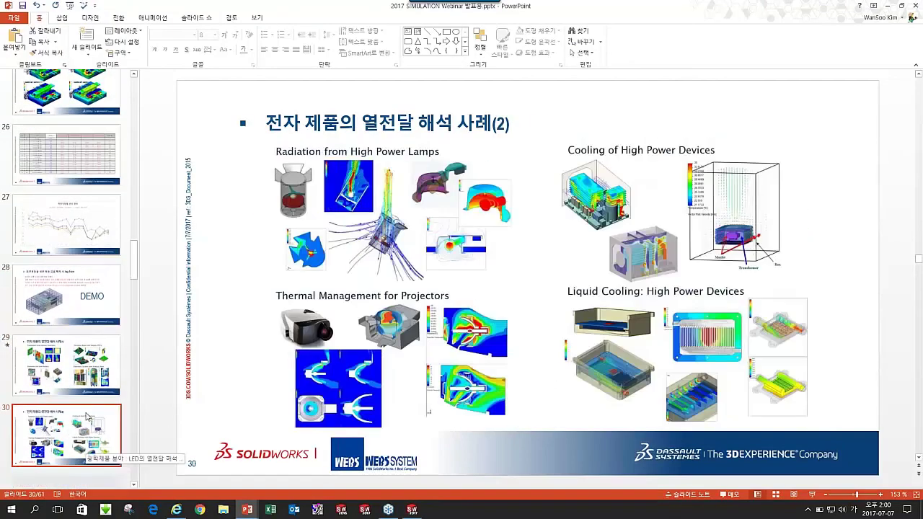
key("Up")
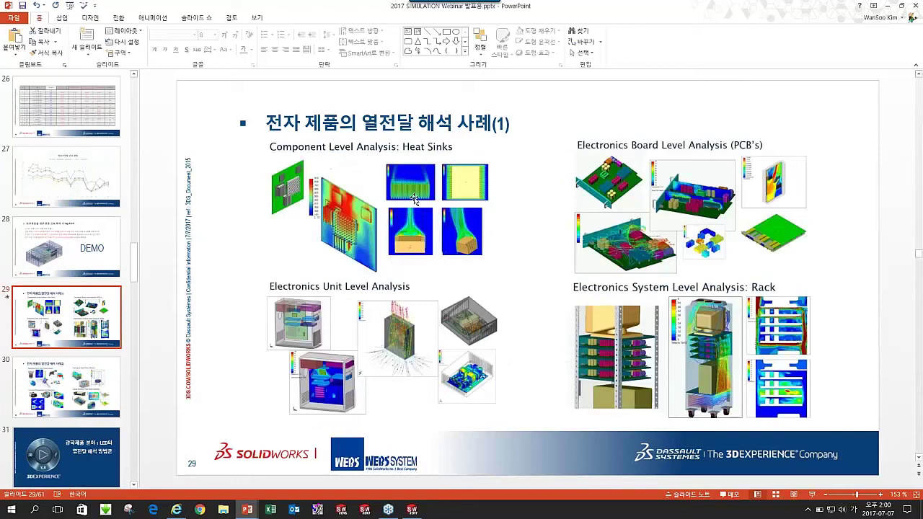